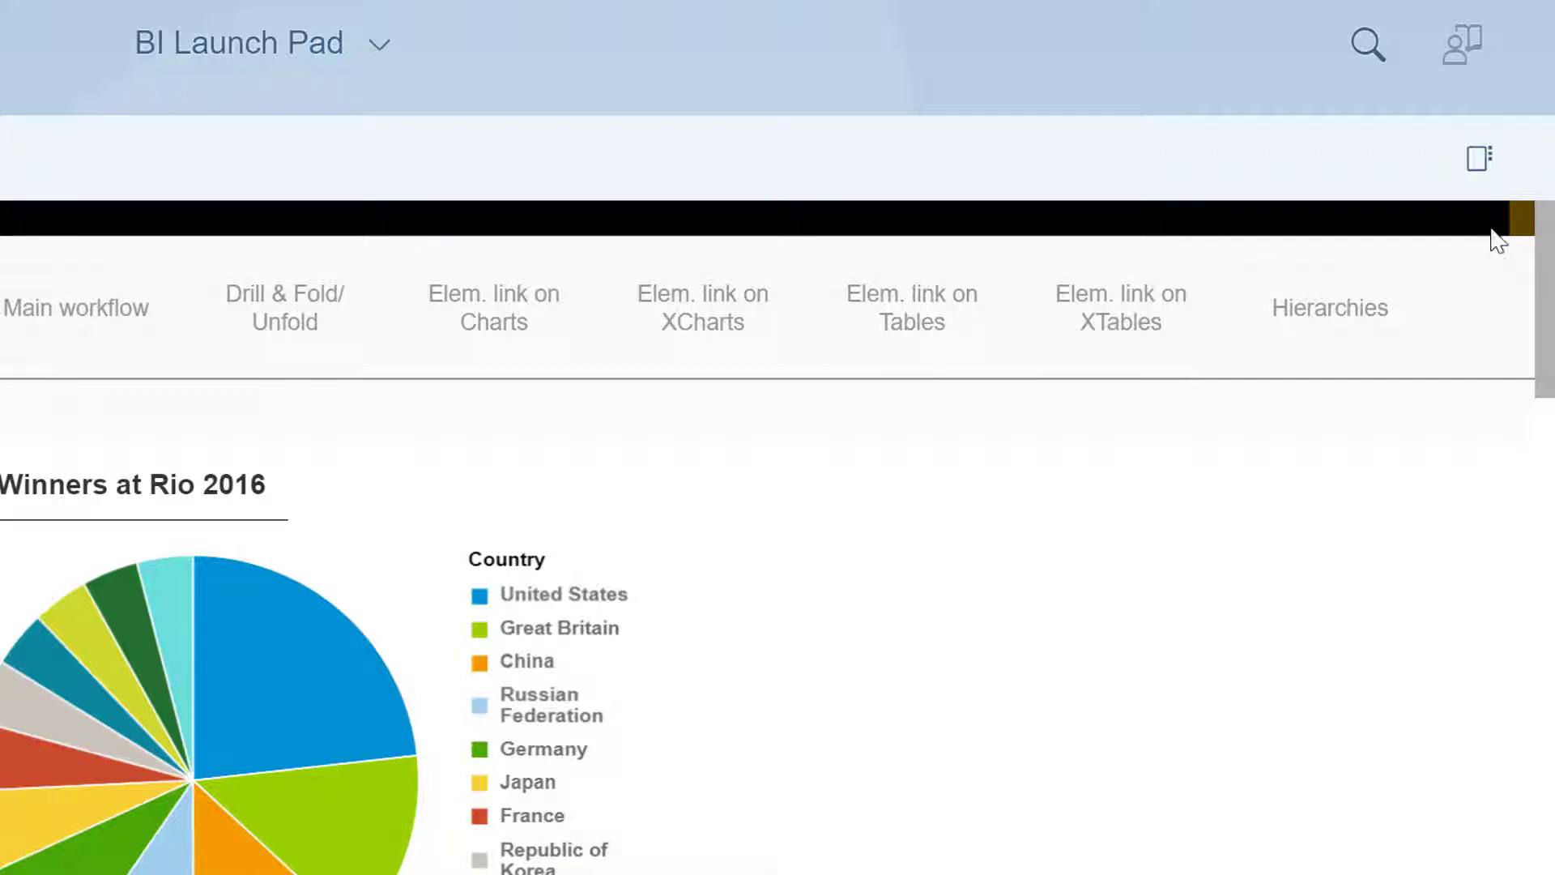
Review the document's general information, statistics and options in the side panel, as well as the list of its reports.
left_click(1497, 194)
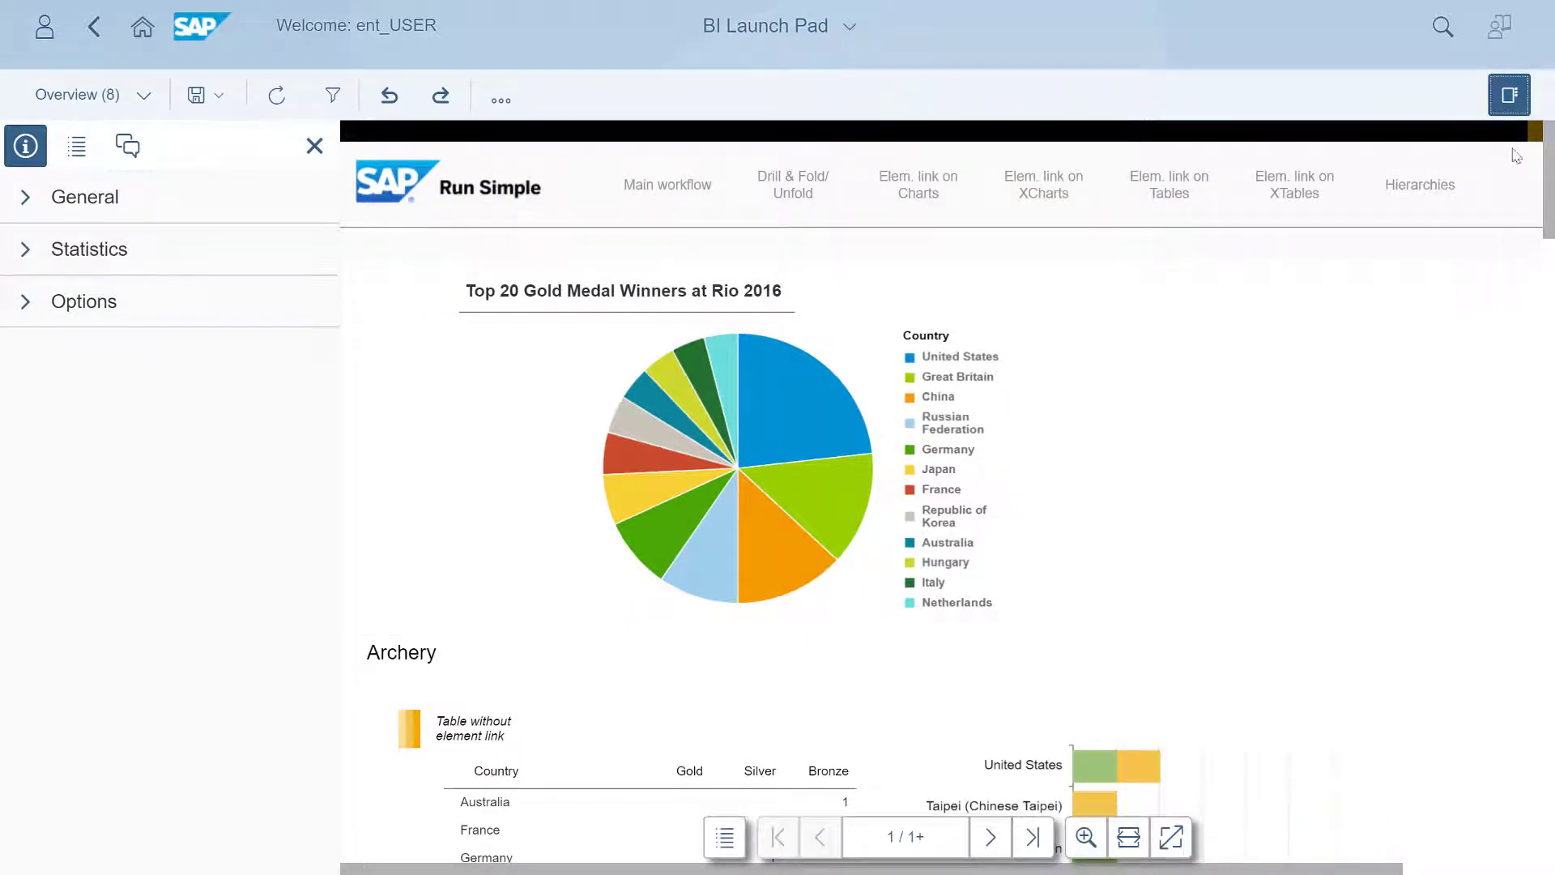
left_click(1512, 98)
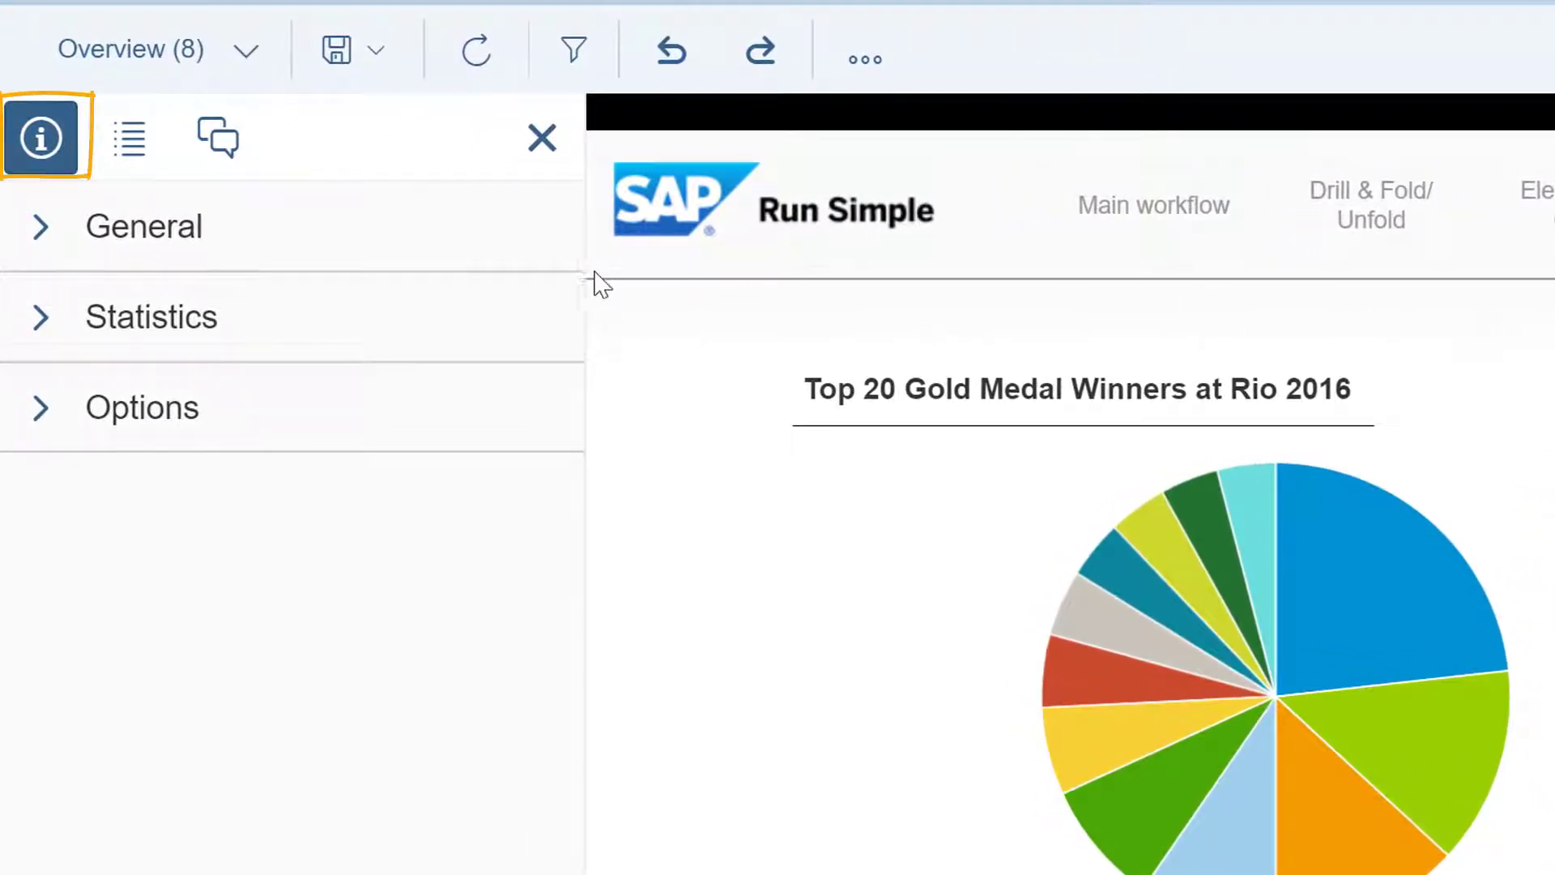
left_click(33, 234)
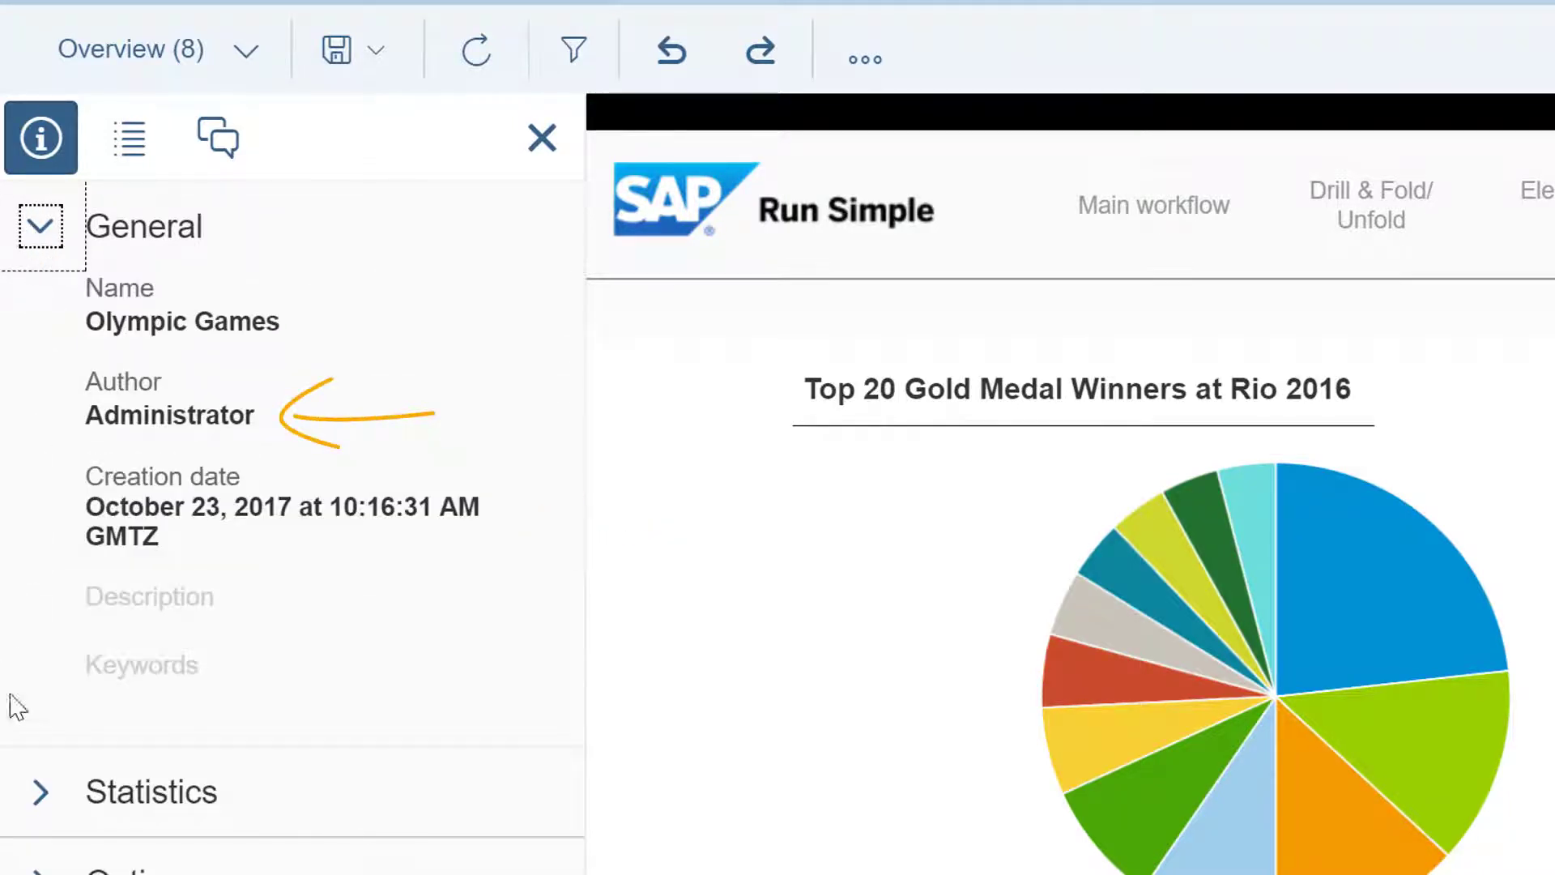
left_click(29, 794)
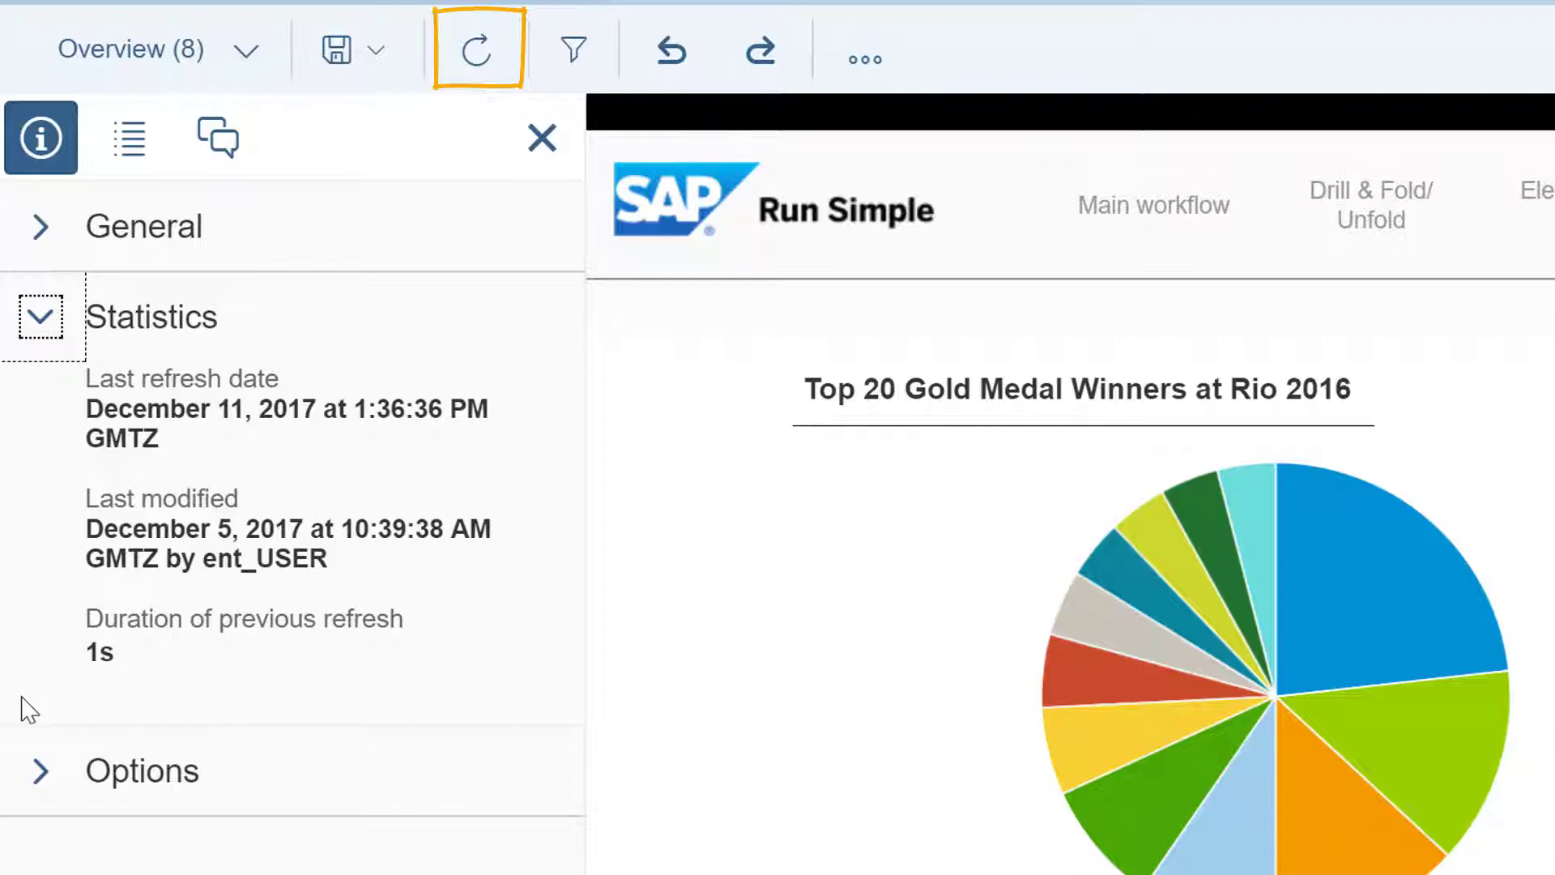
left_click(45, 776)
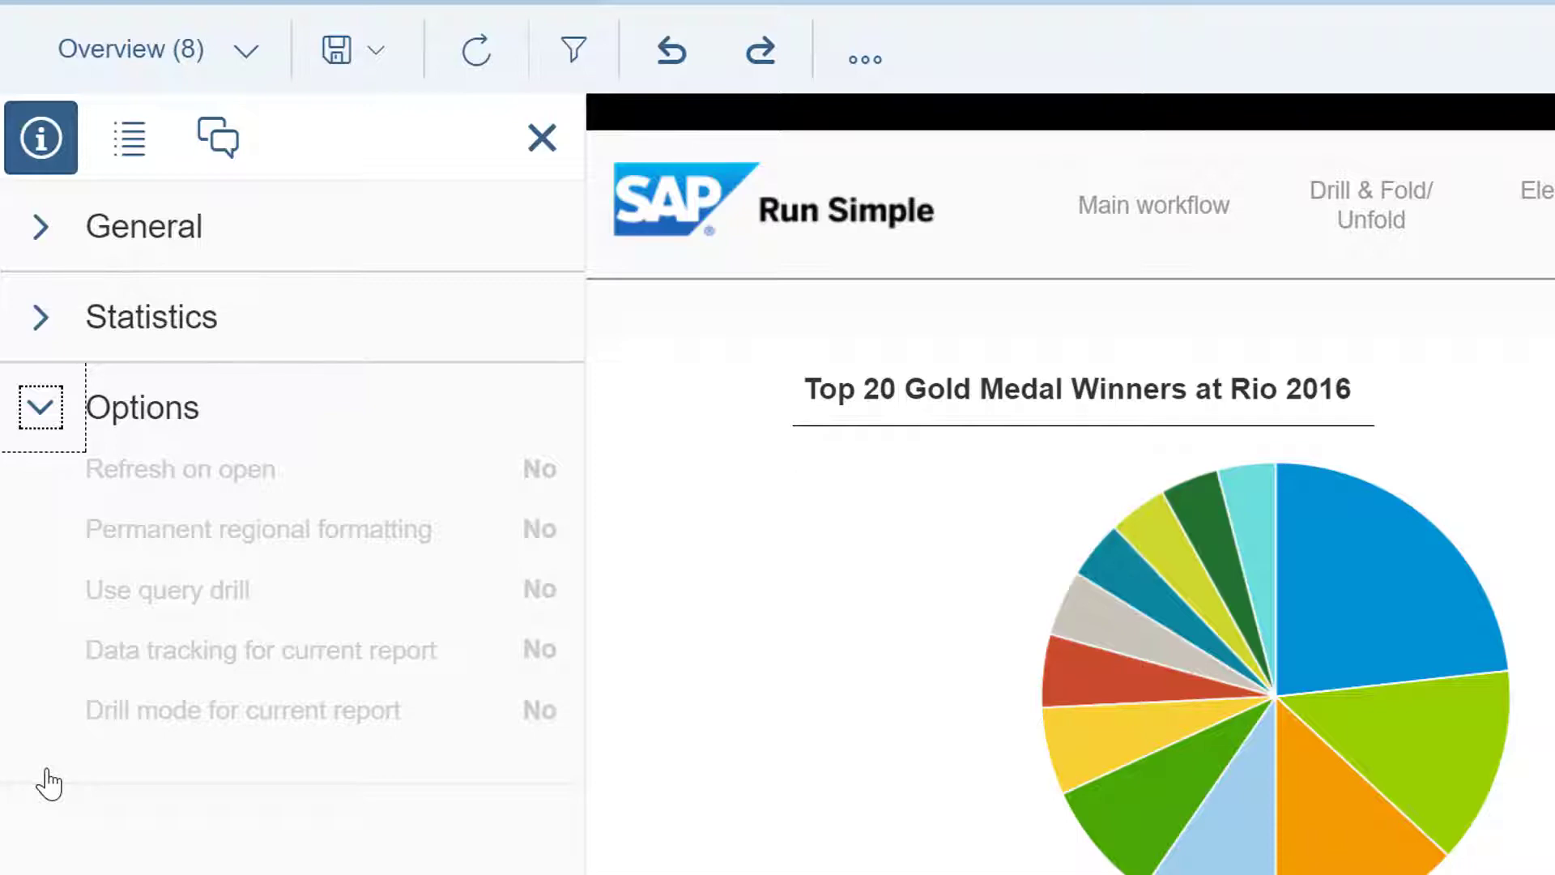
left_click(251, 47)
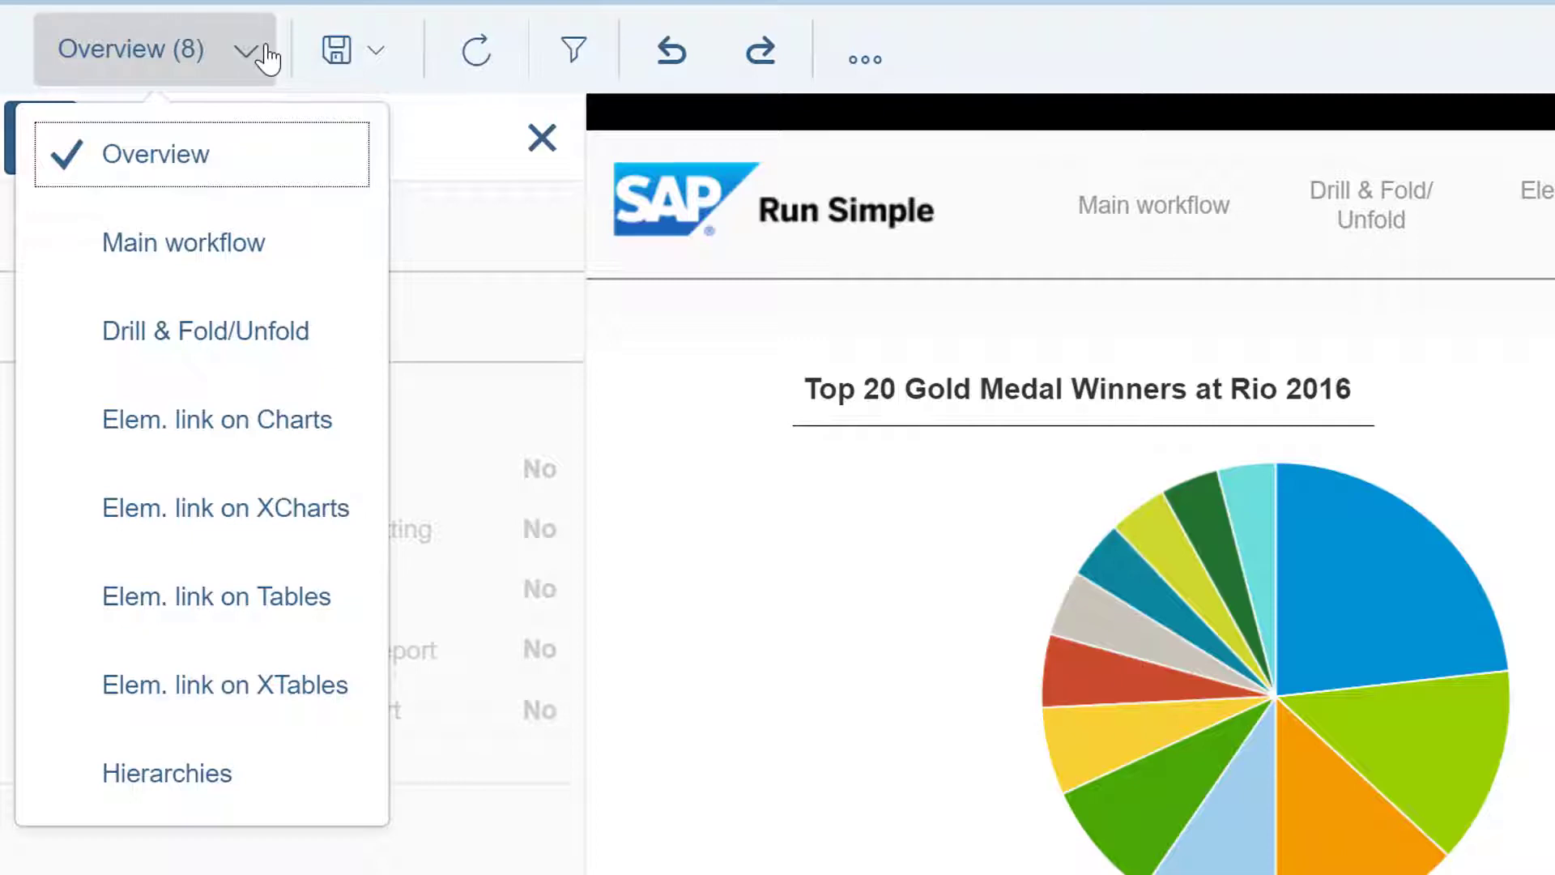
left_click(267, 58)
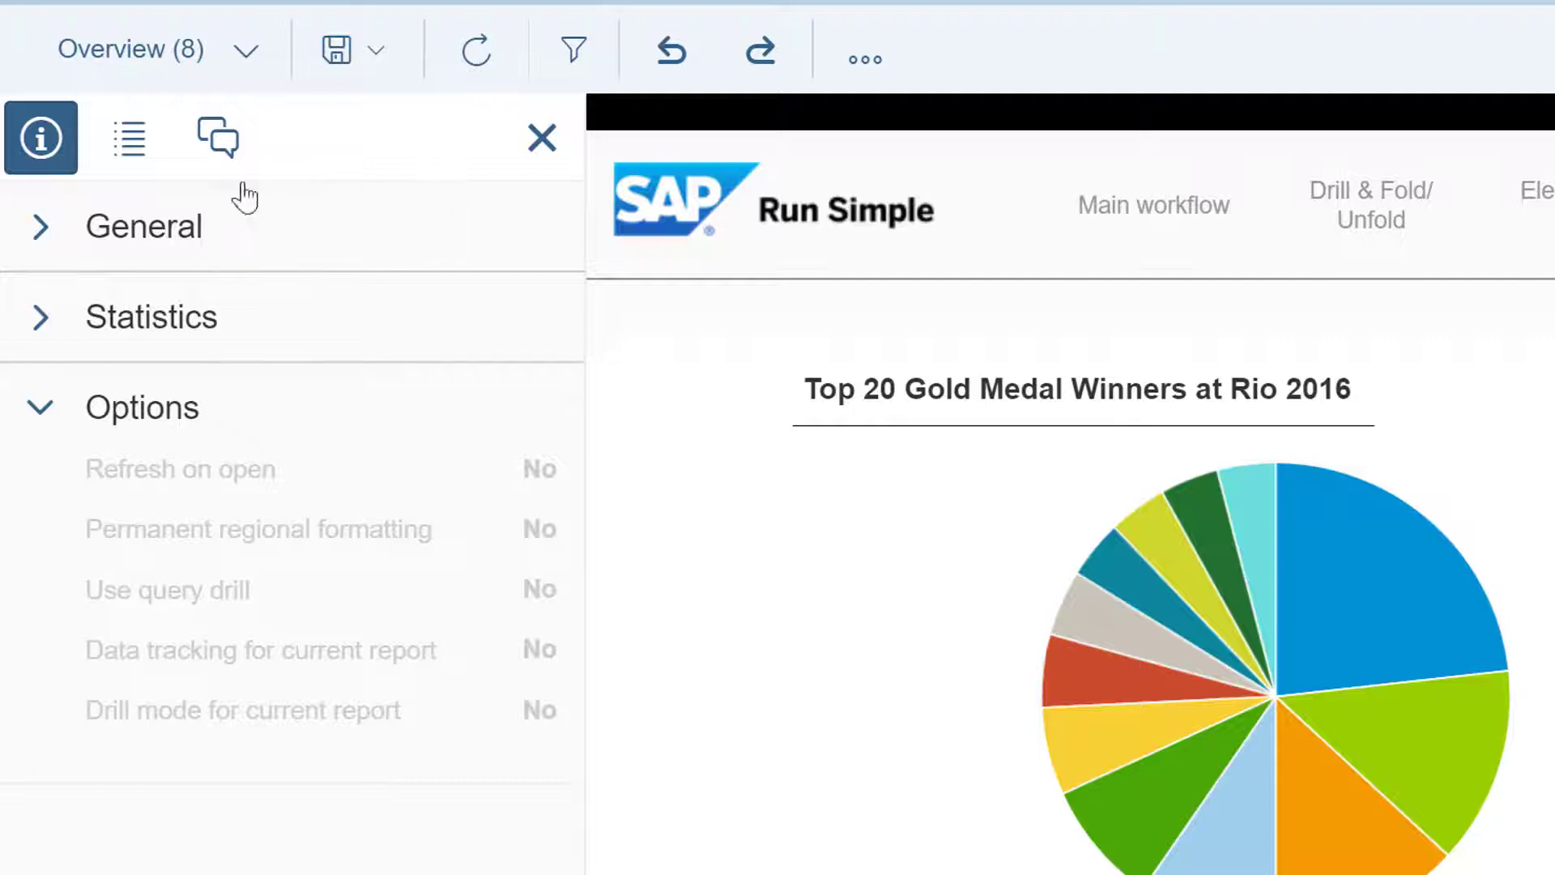
Jump to the Basketball section using the Overview report's section navigation, and display the comments pane.
left_click(142, 174)
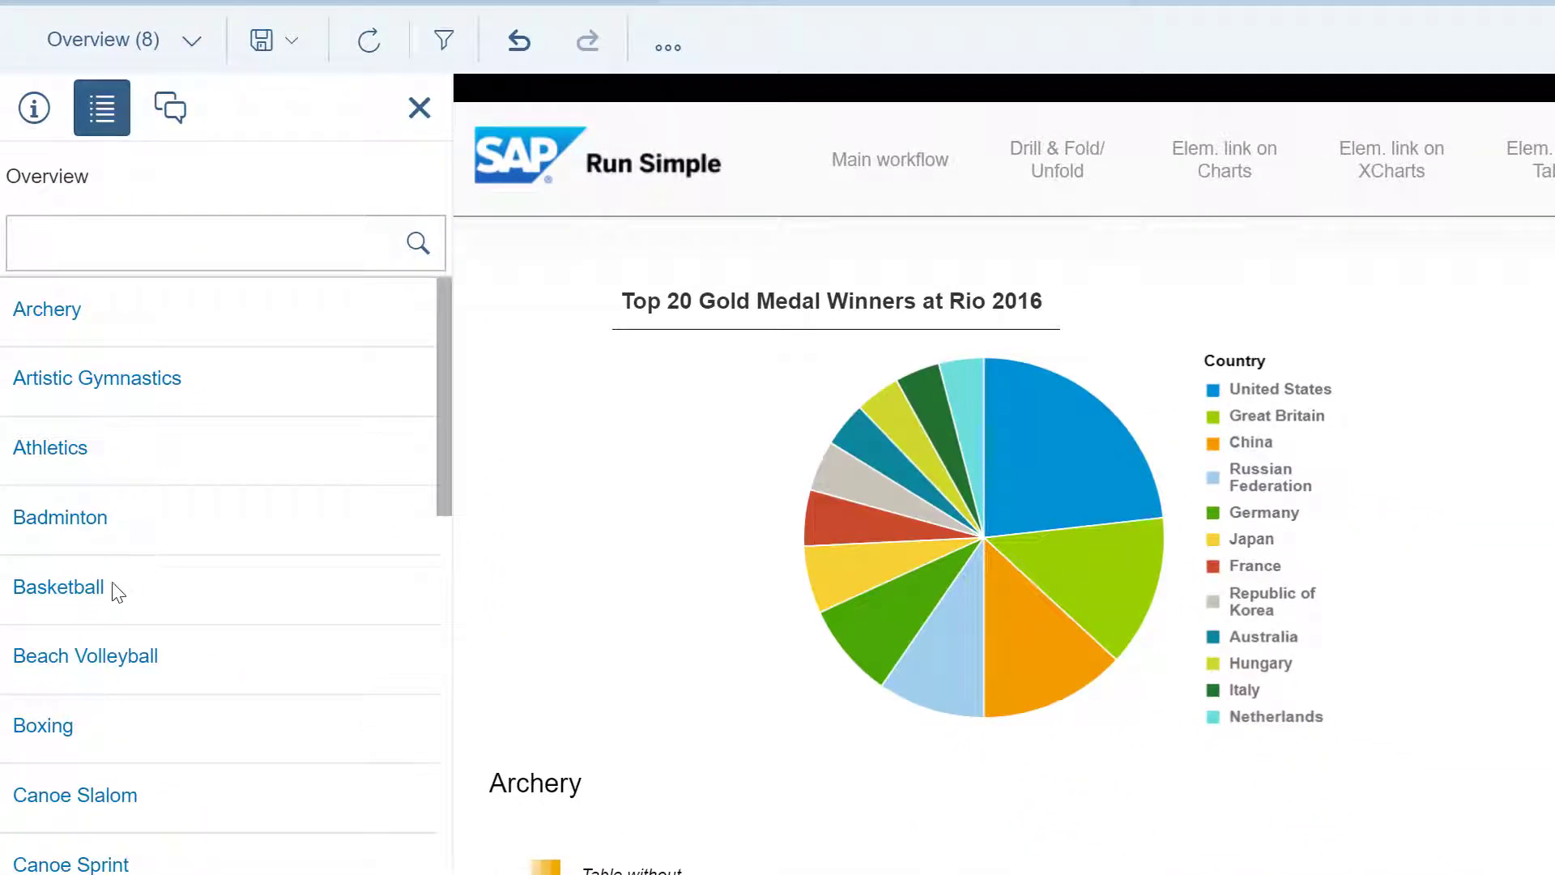
left_click(94, 597)
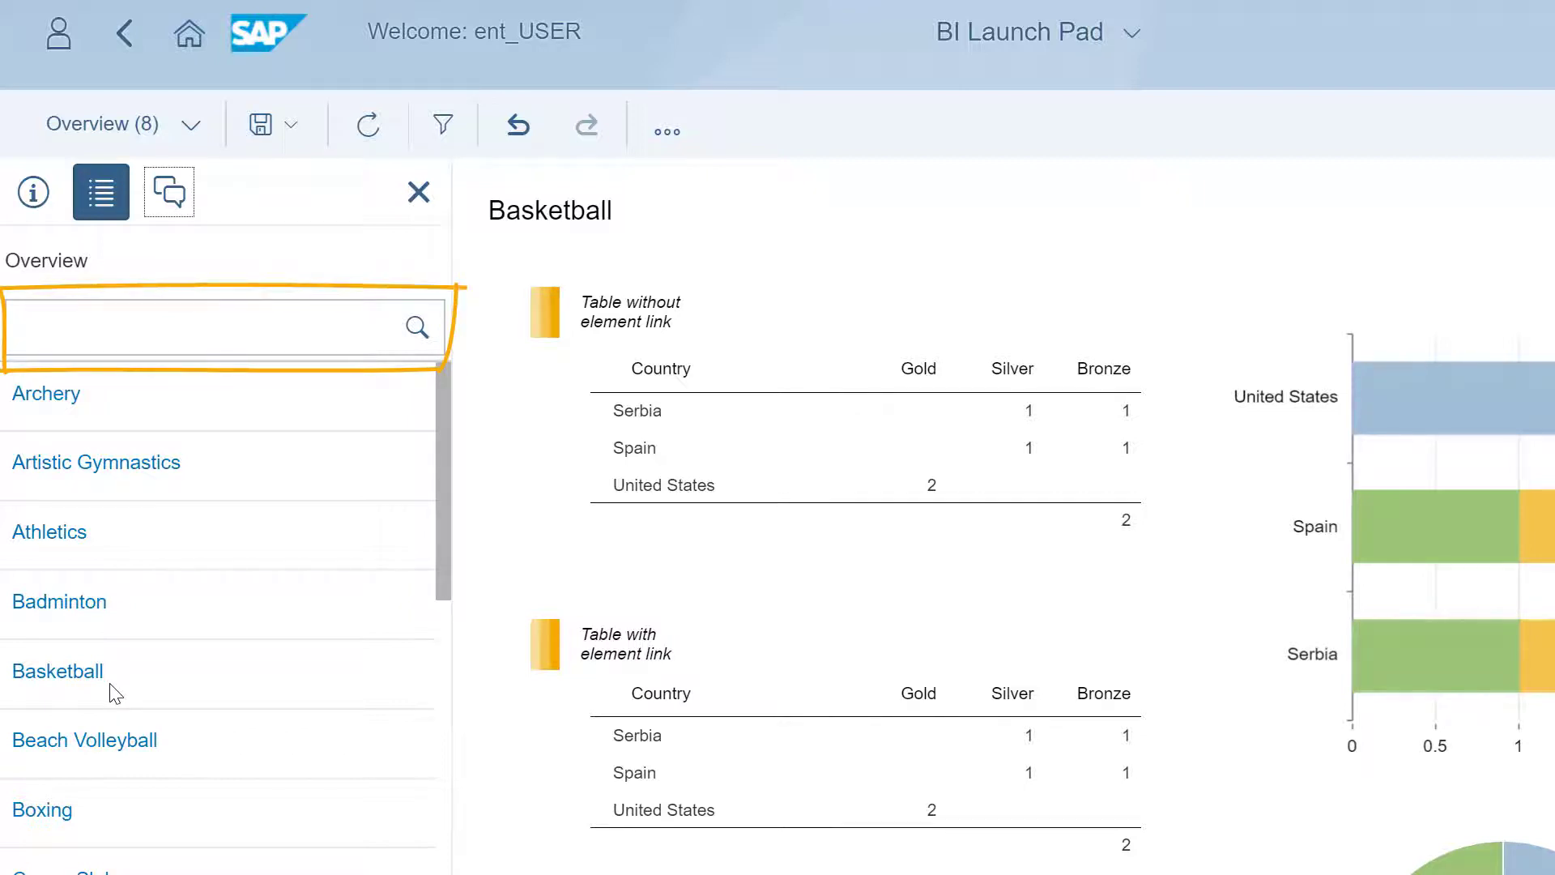
left_click(185, 219)
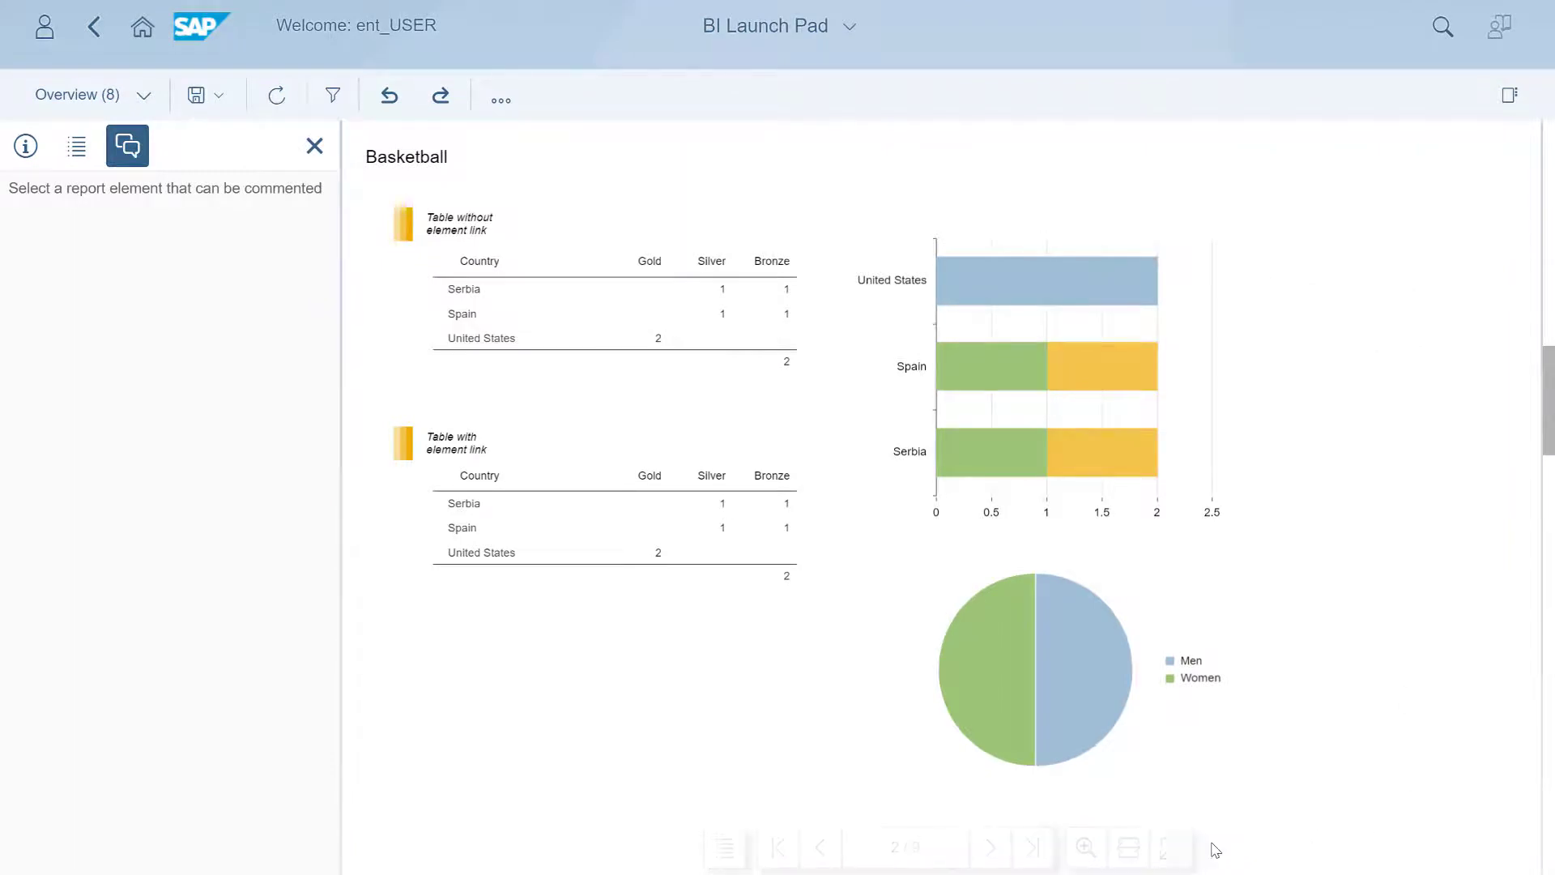
Fit the report to the whole page, fit it back to page width, and open the zoom selection.
mouse_move(1215, 865)
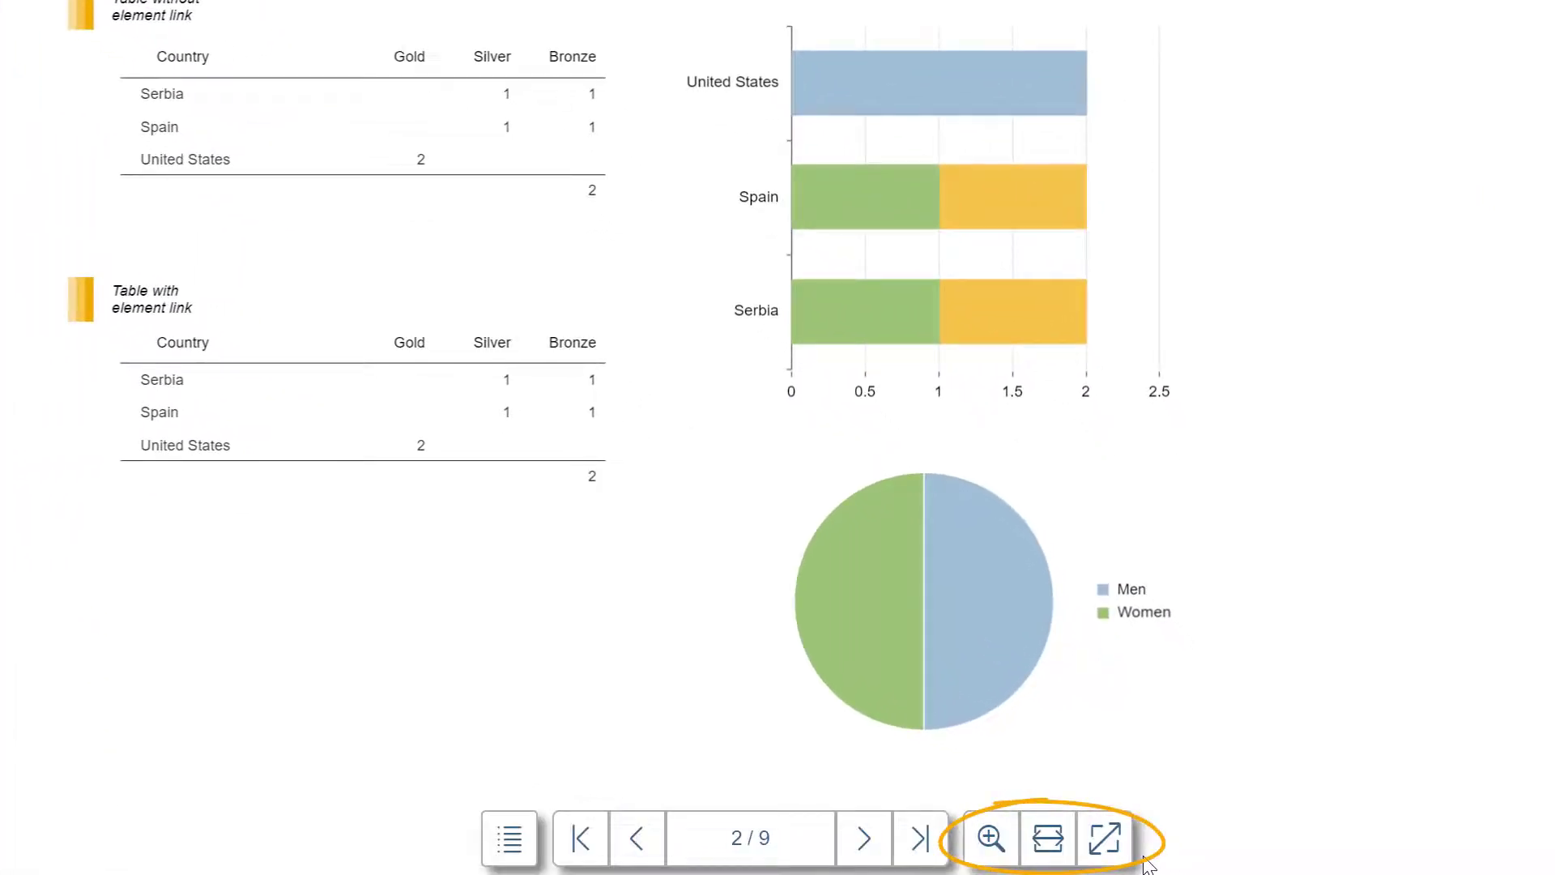
left_click(1099, 849)
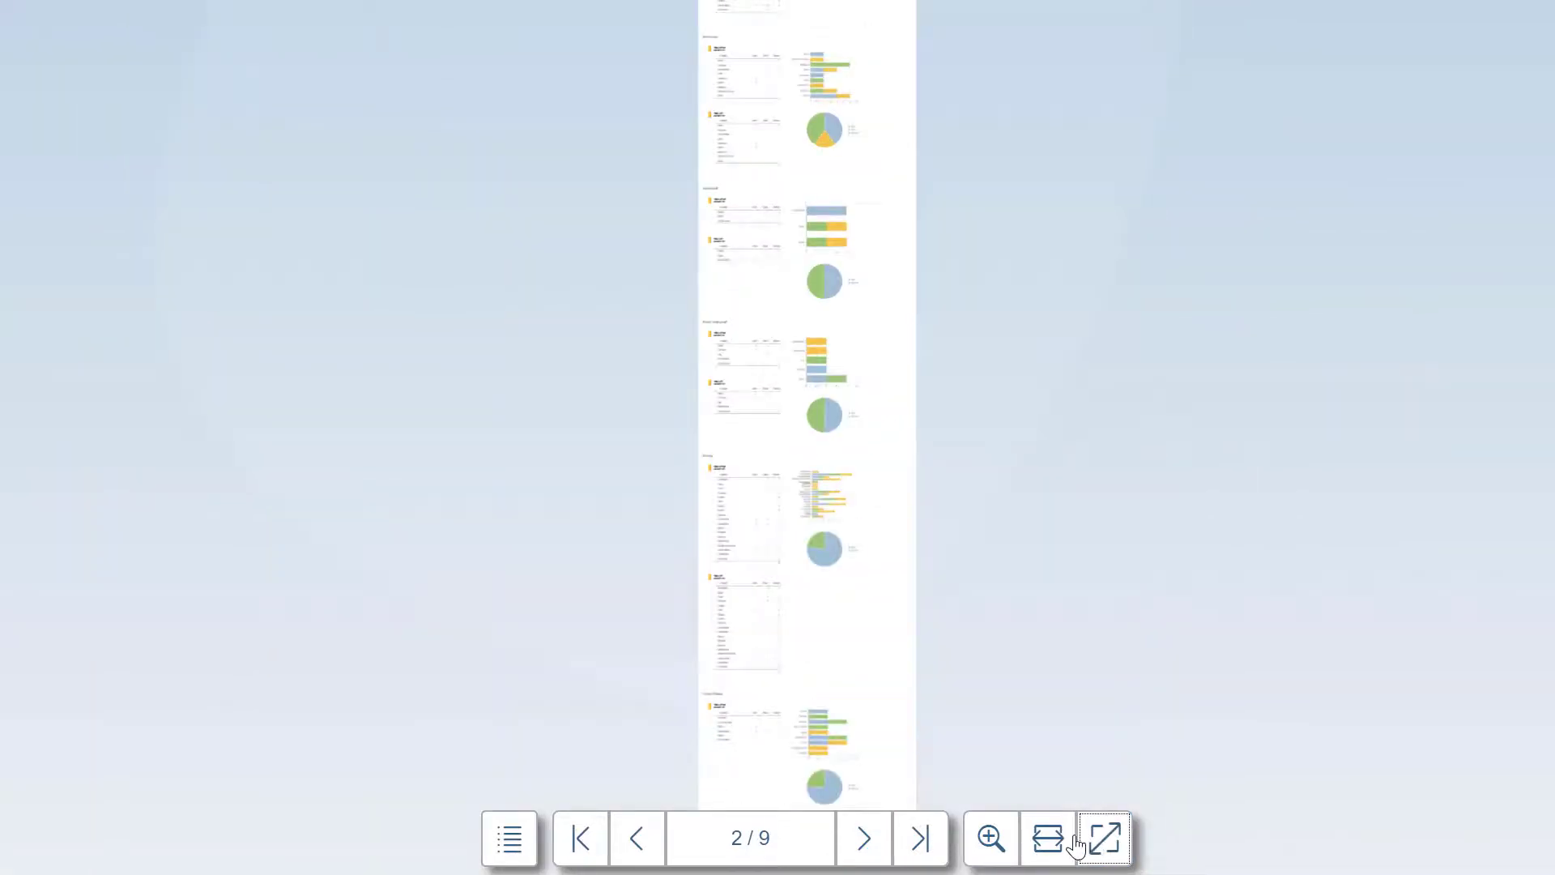
left_click(1042, 844)
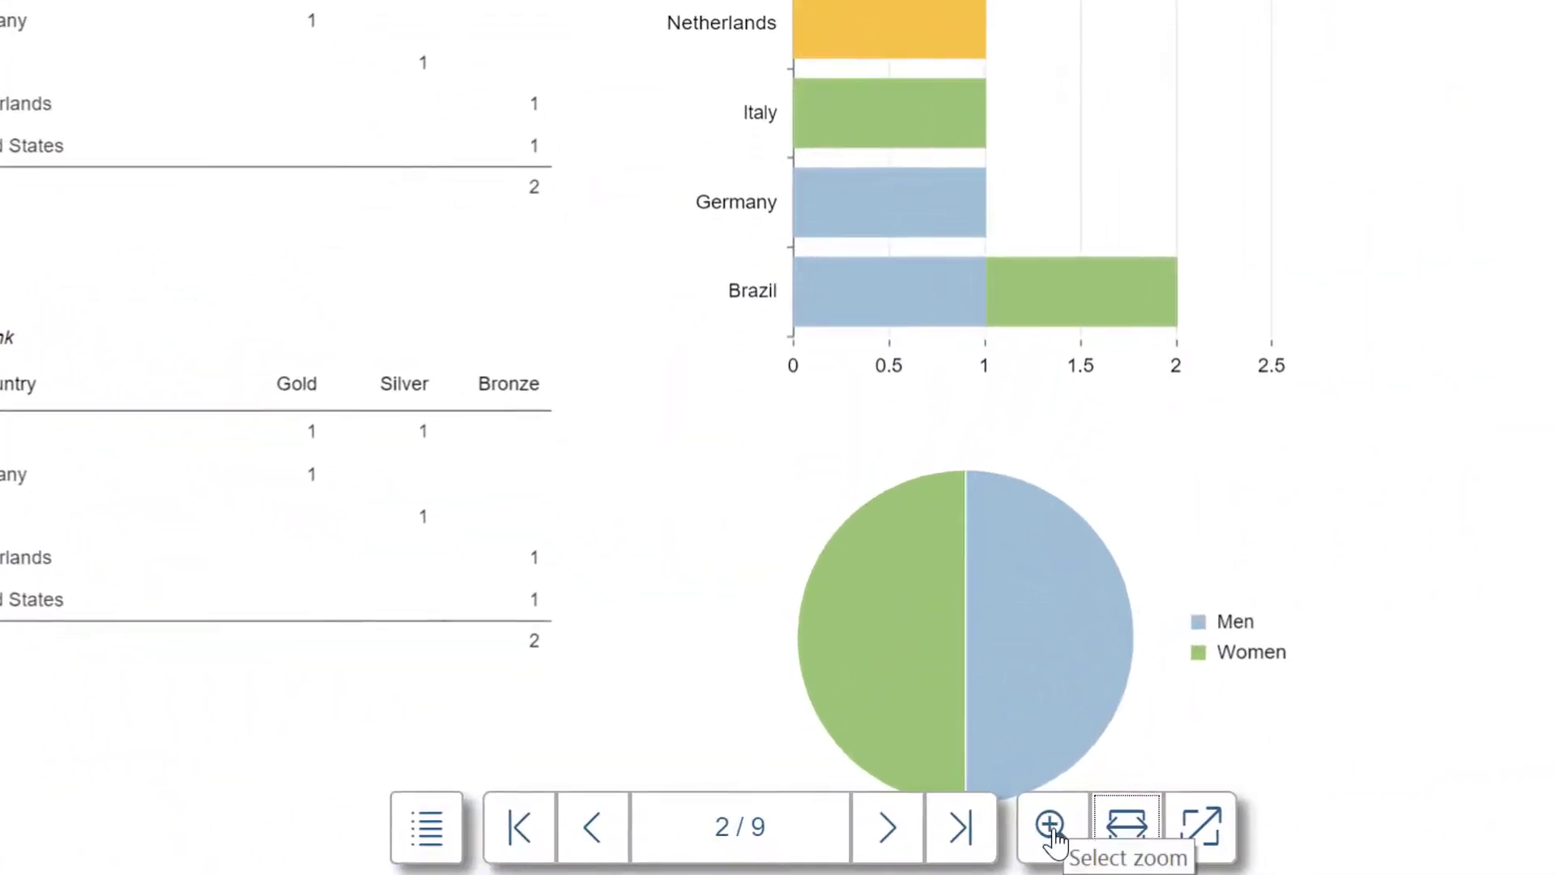
left_click(1052, 839)
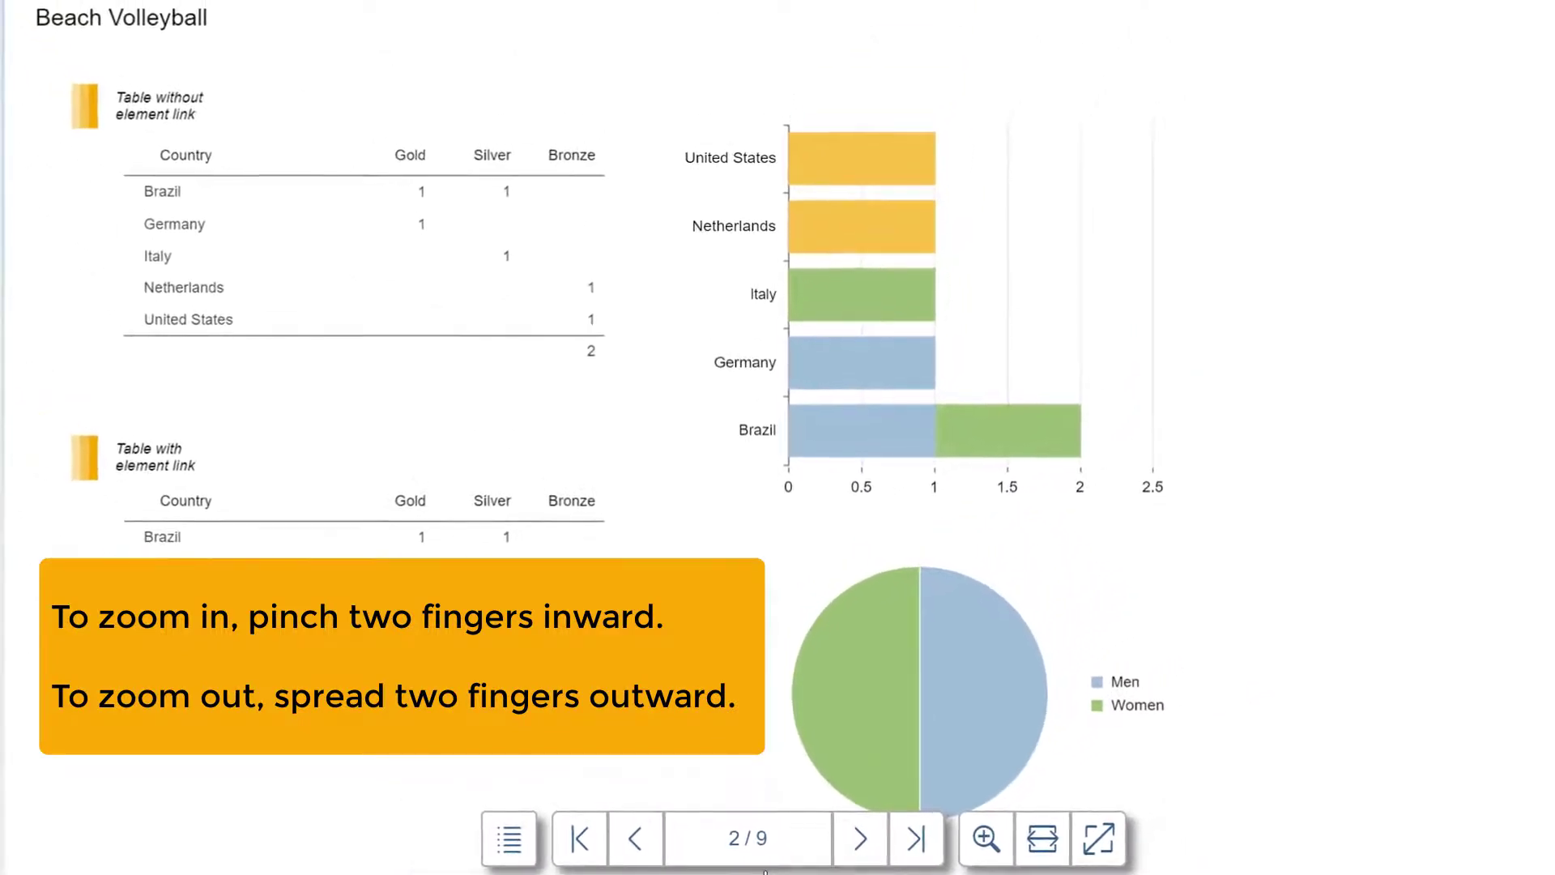
Go directly to page 5 of the Overview report.
left_click(733, 839)
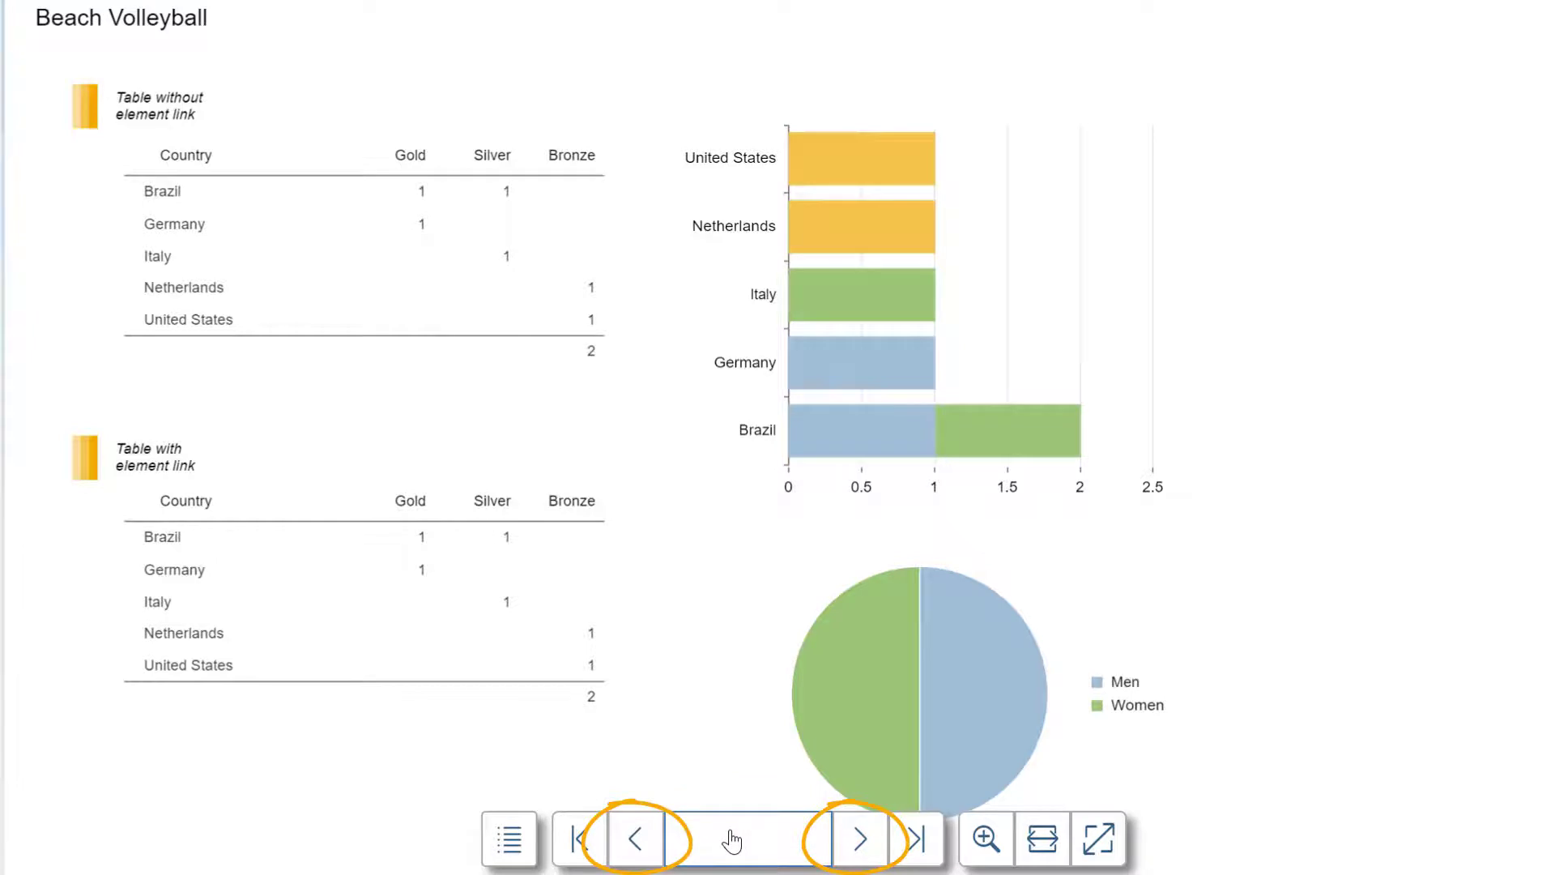
key("Escape")
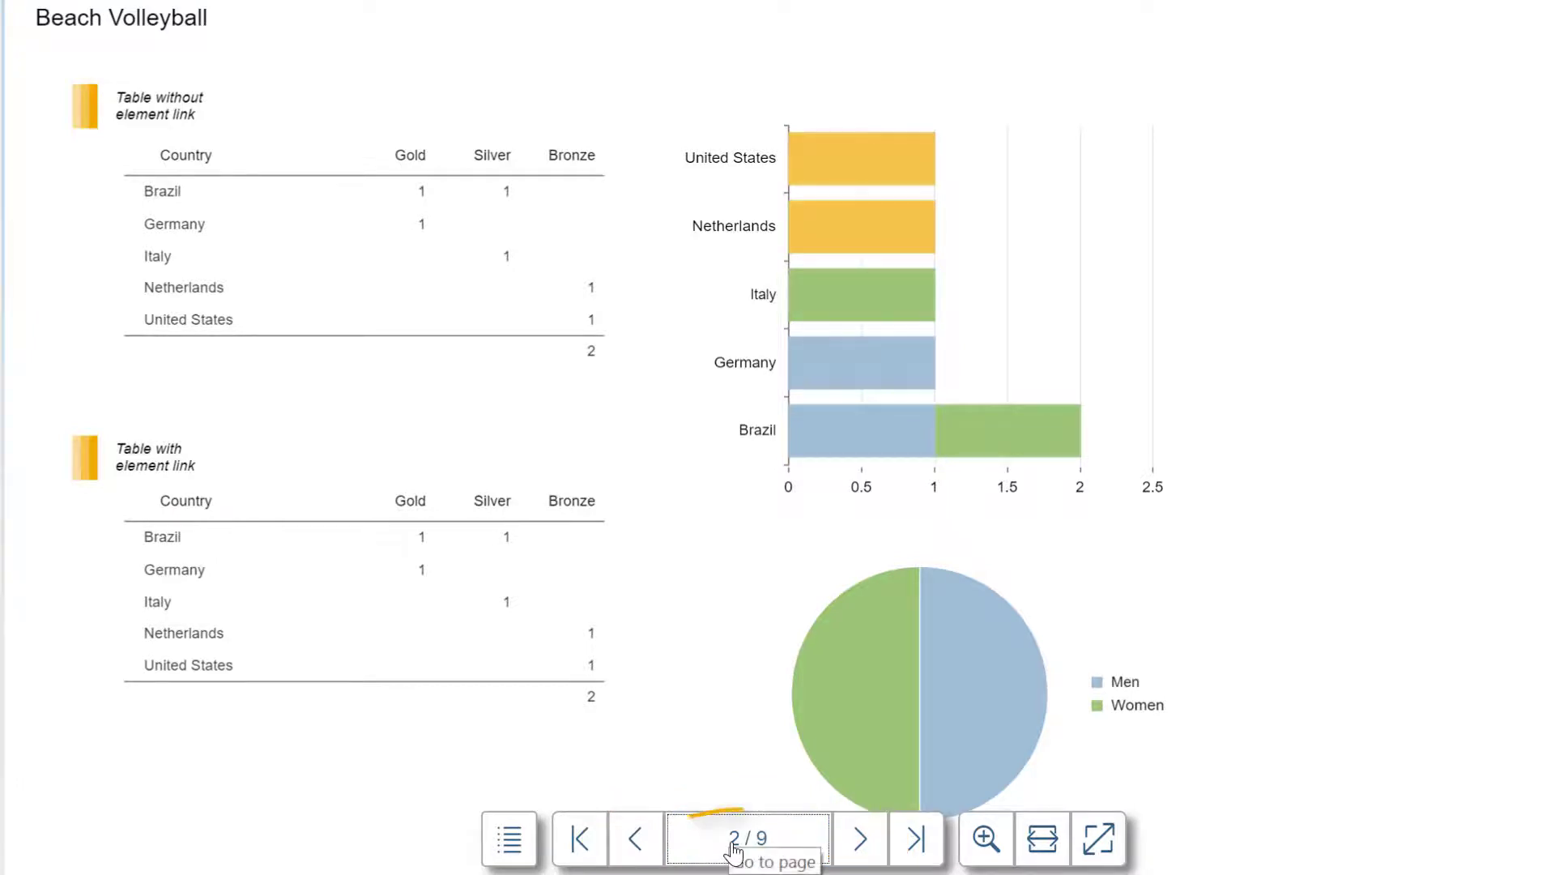
left_click(727, 843)
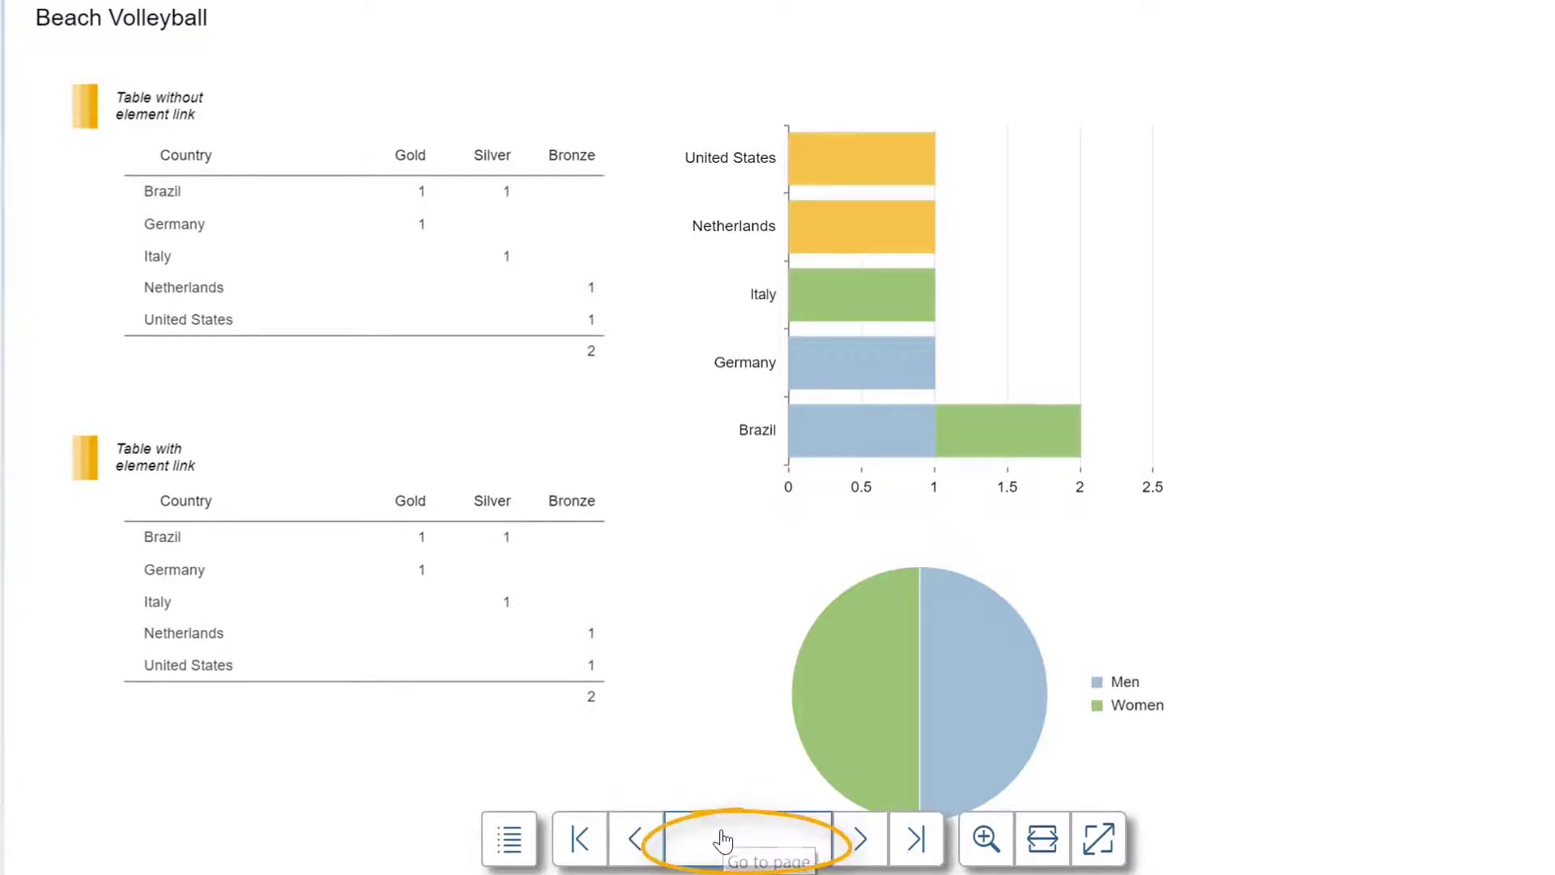
type("5")
key("Return")
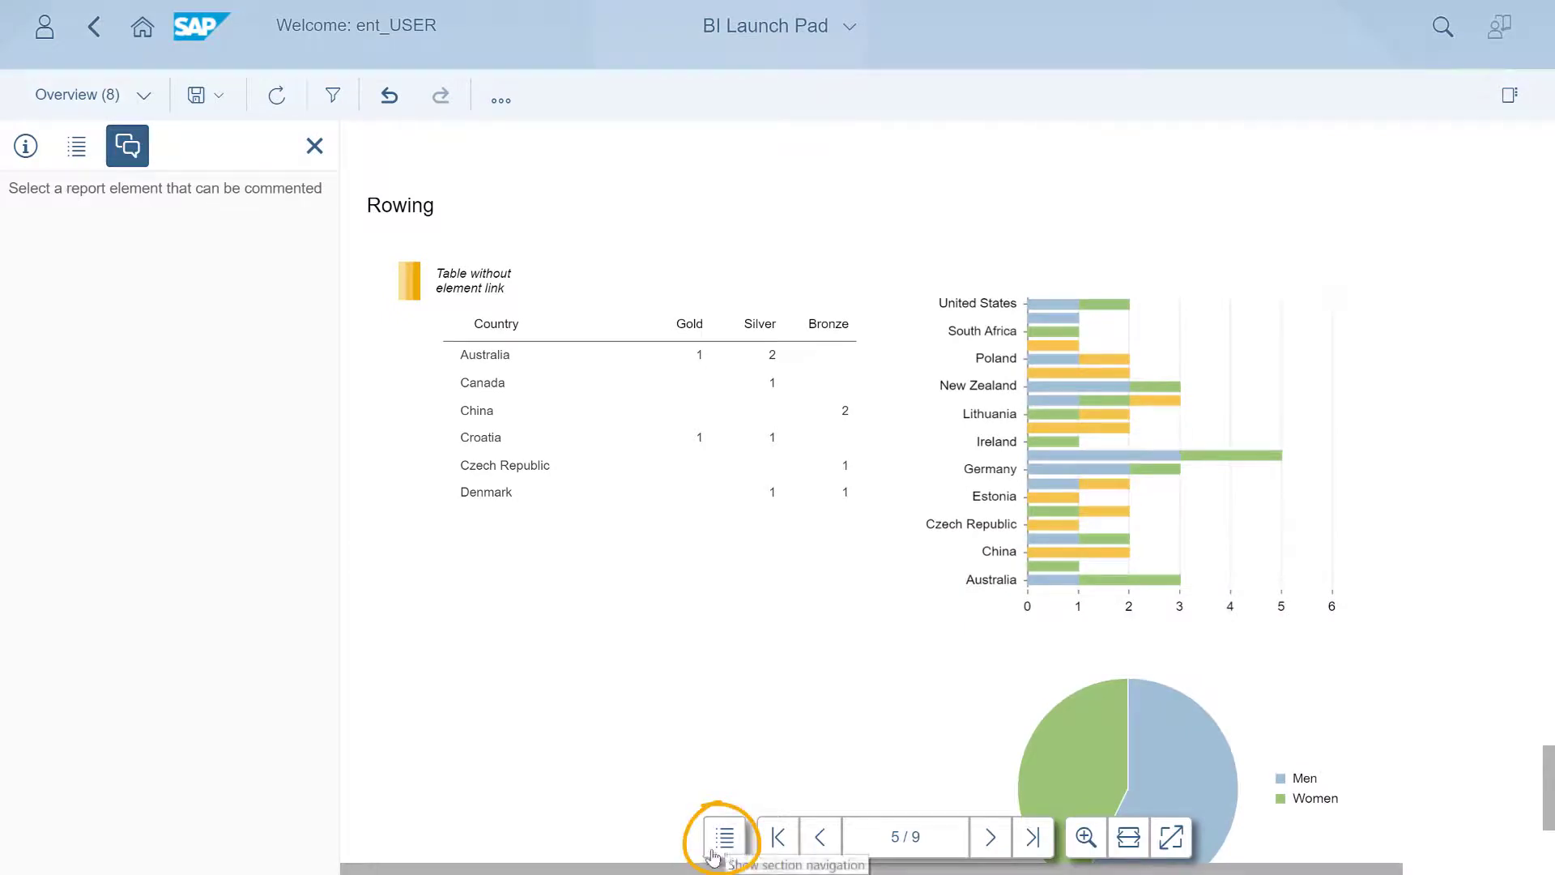
Show the report's section navigation and hide it again so the side panel is closed.
left_click(717, 856)
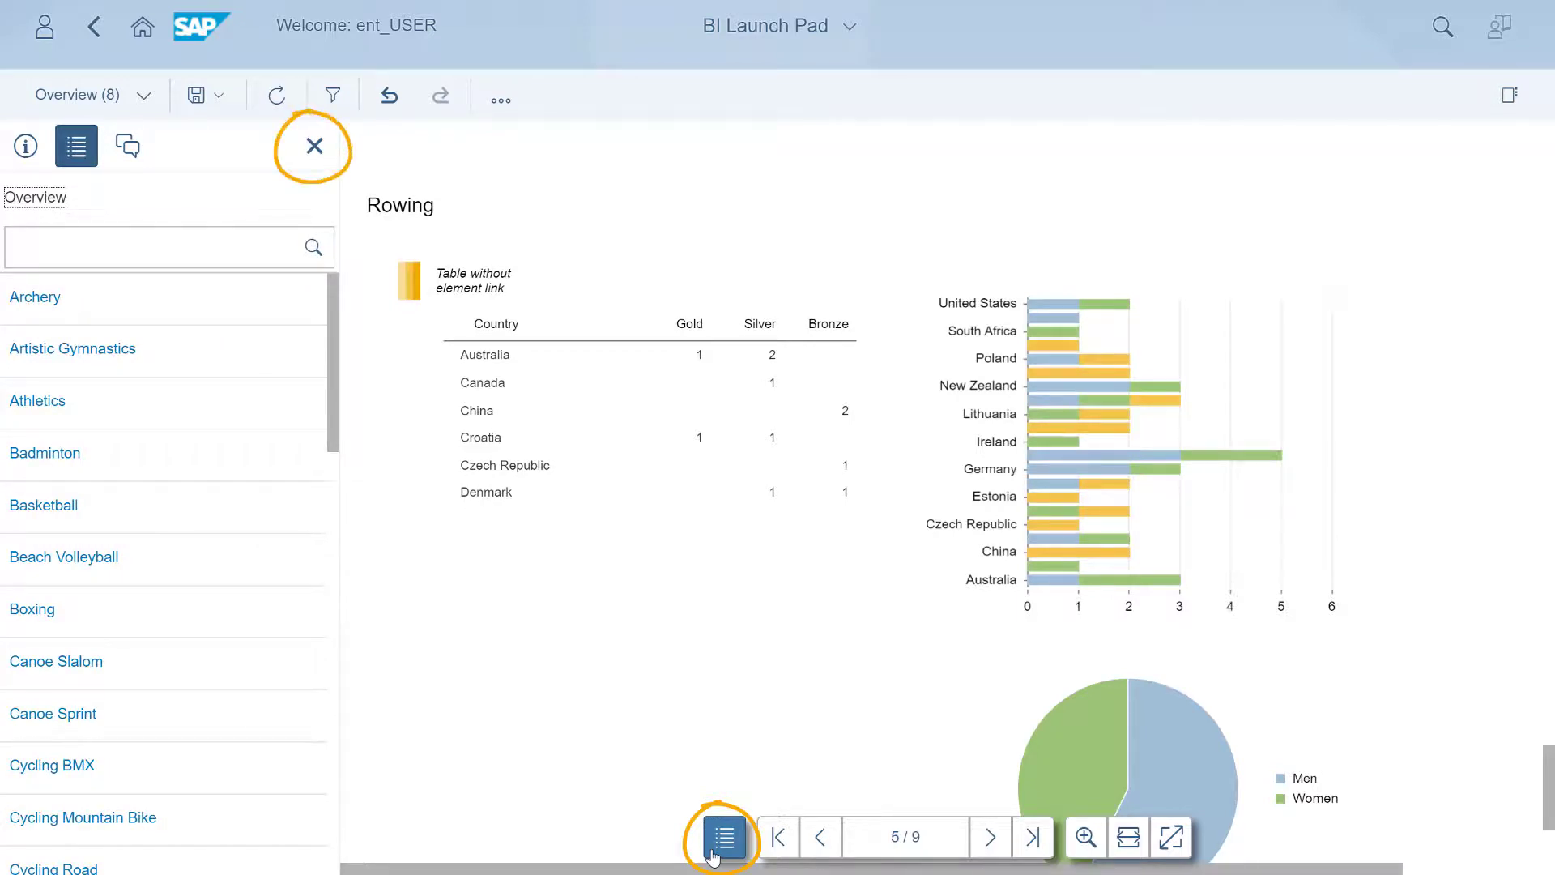
left_click(713, 856)
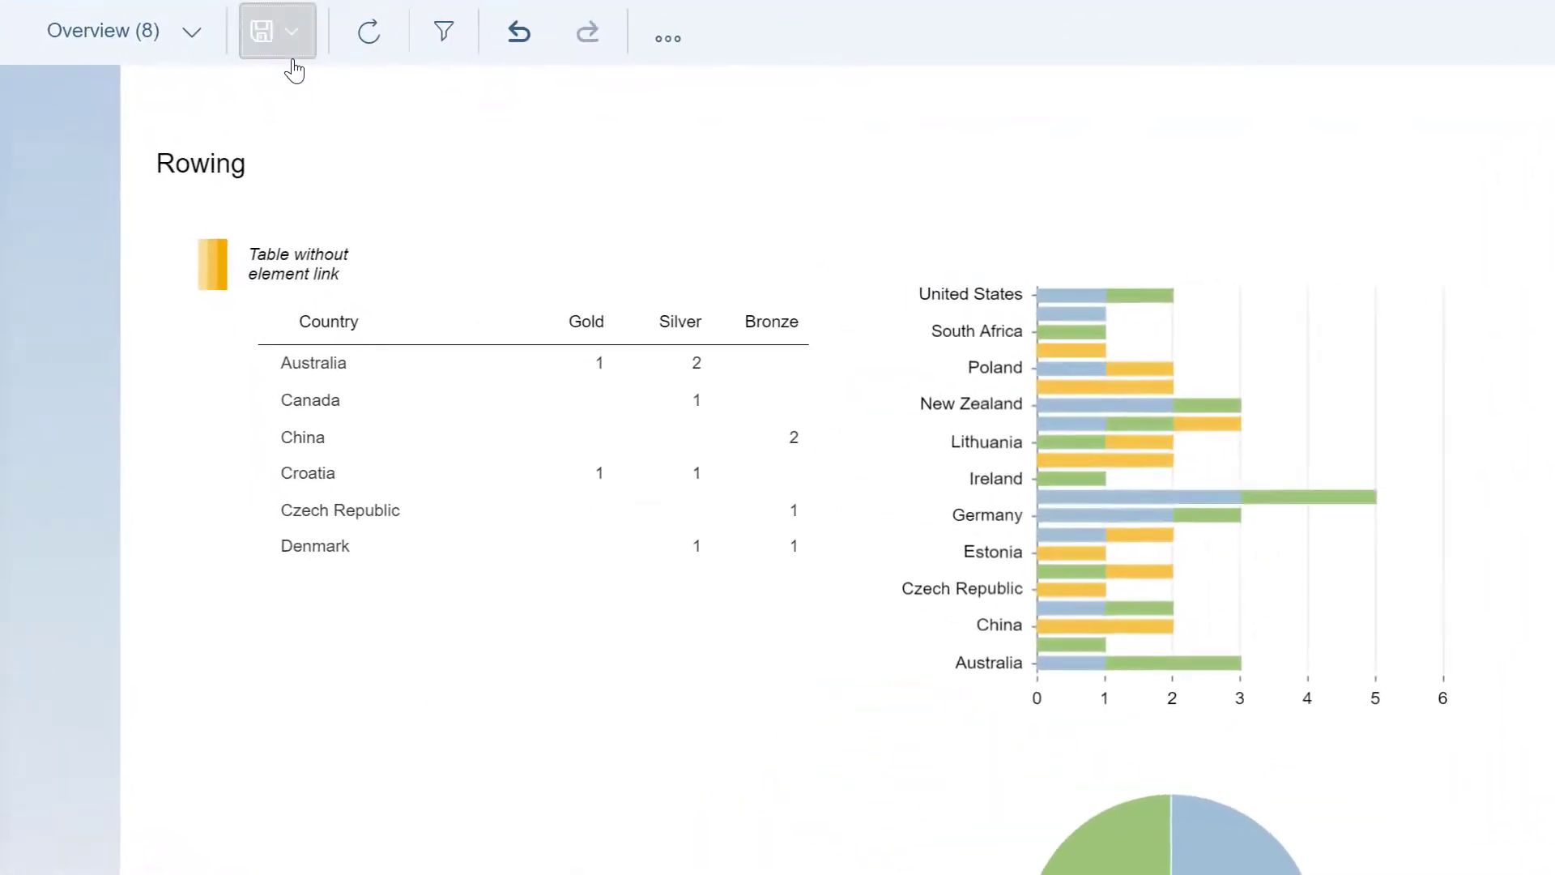
Examine the advanced options for saving the document under another name, and cancel without saving.
left_click(293, 61)
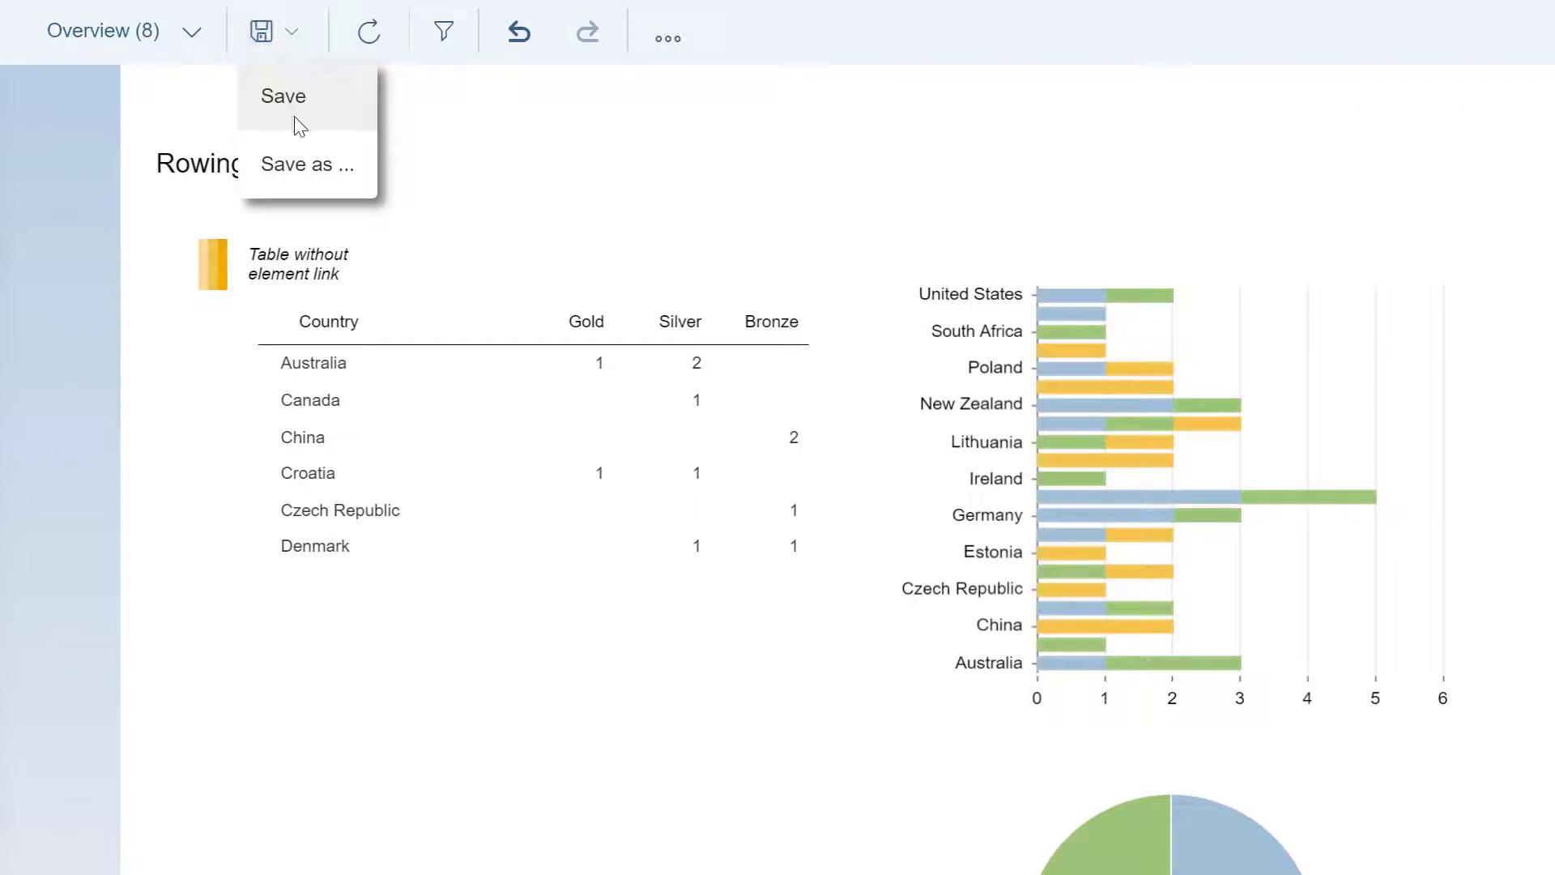
left_click(297, 173)
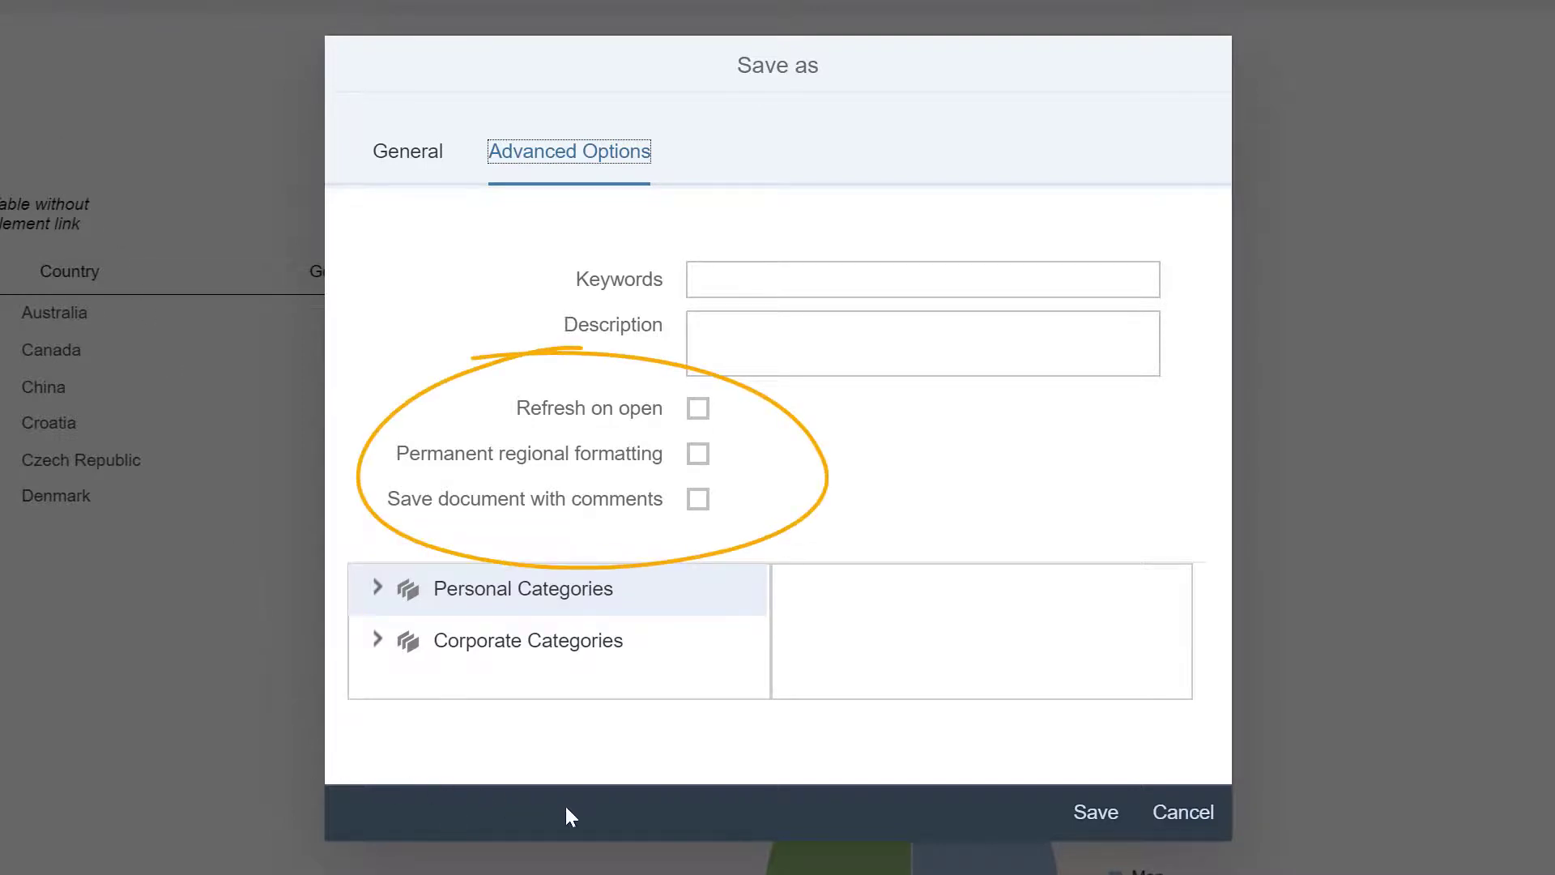
left_click(1194, 834)
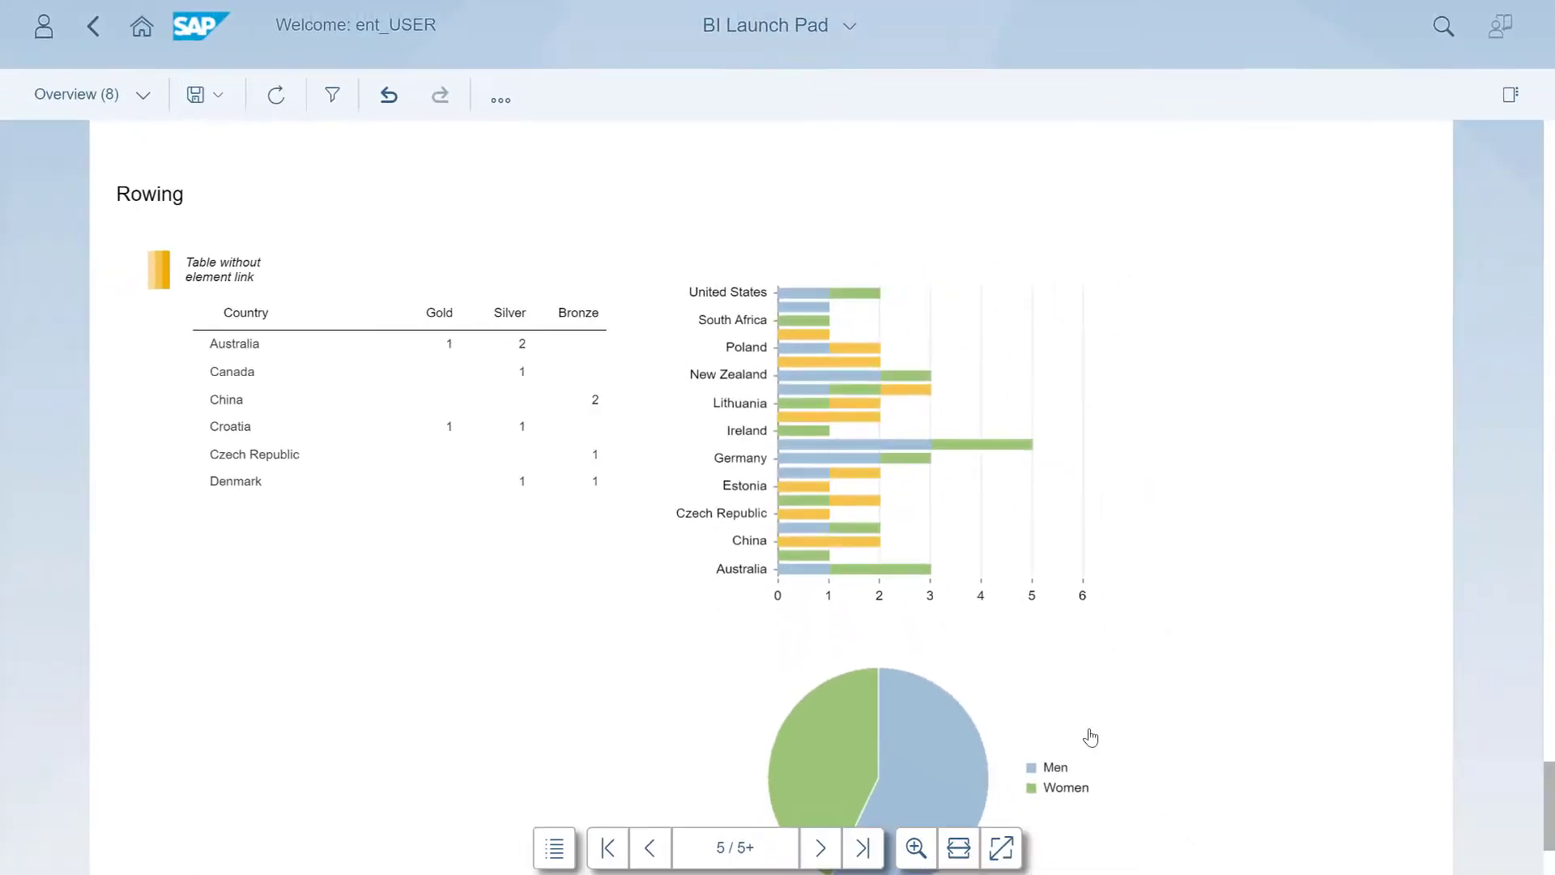
Switch from the Overview report to the Drill & Fold/Unfold report.
left_click(154, 111)
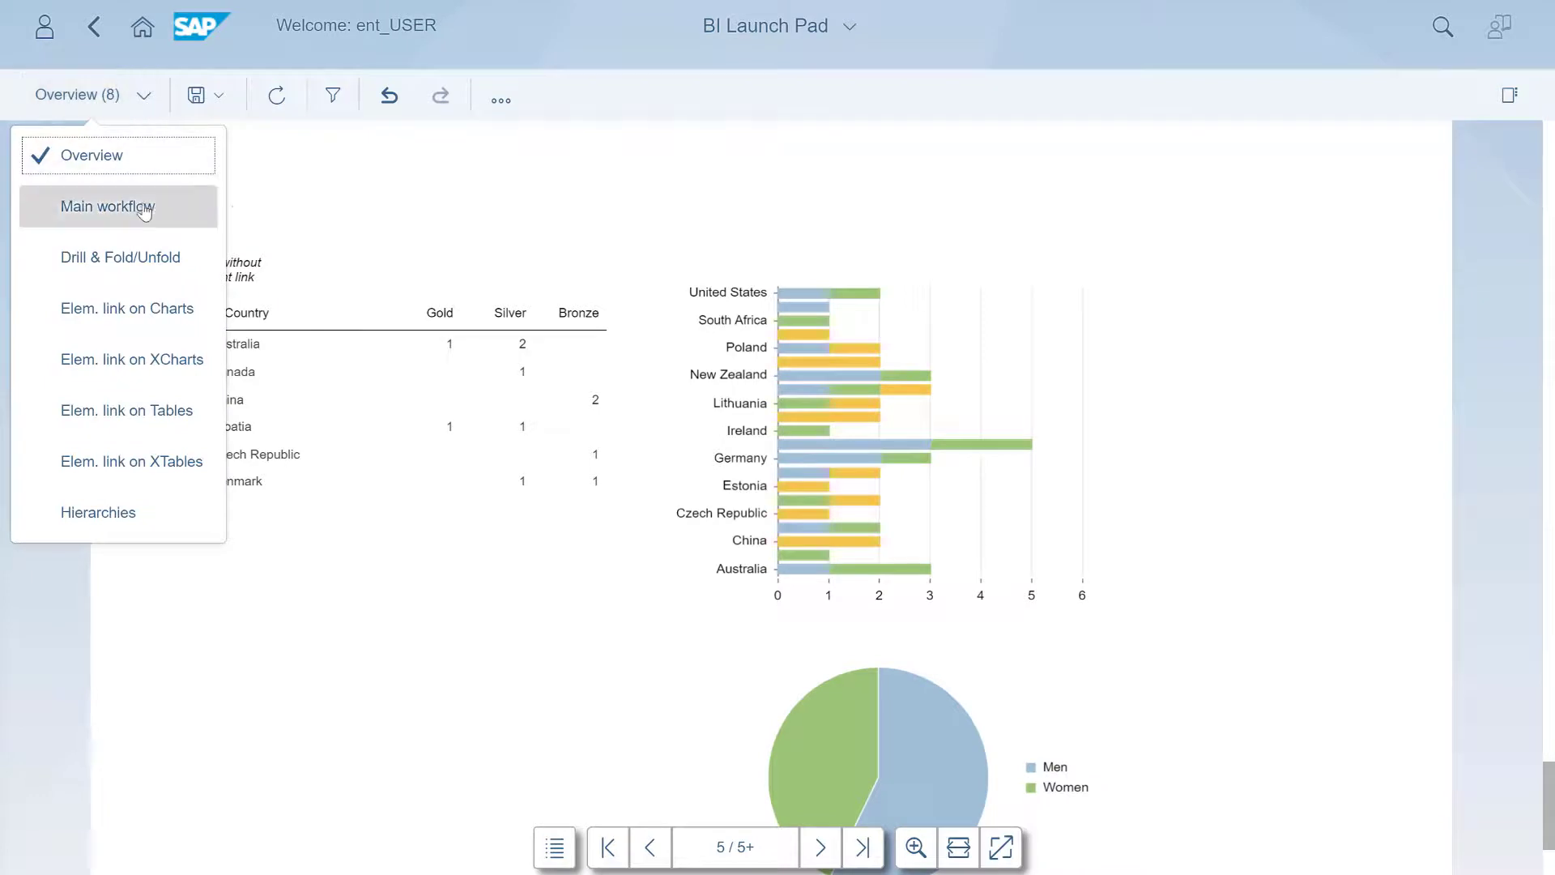
left_click(159, 268)
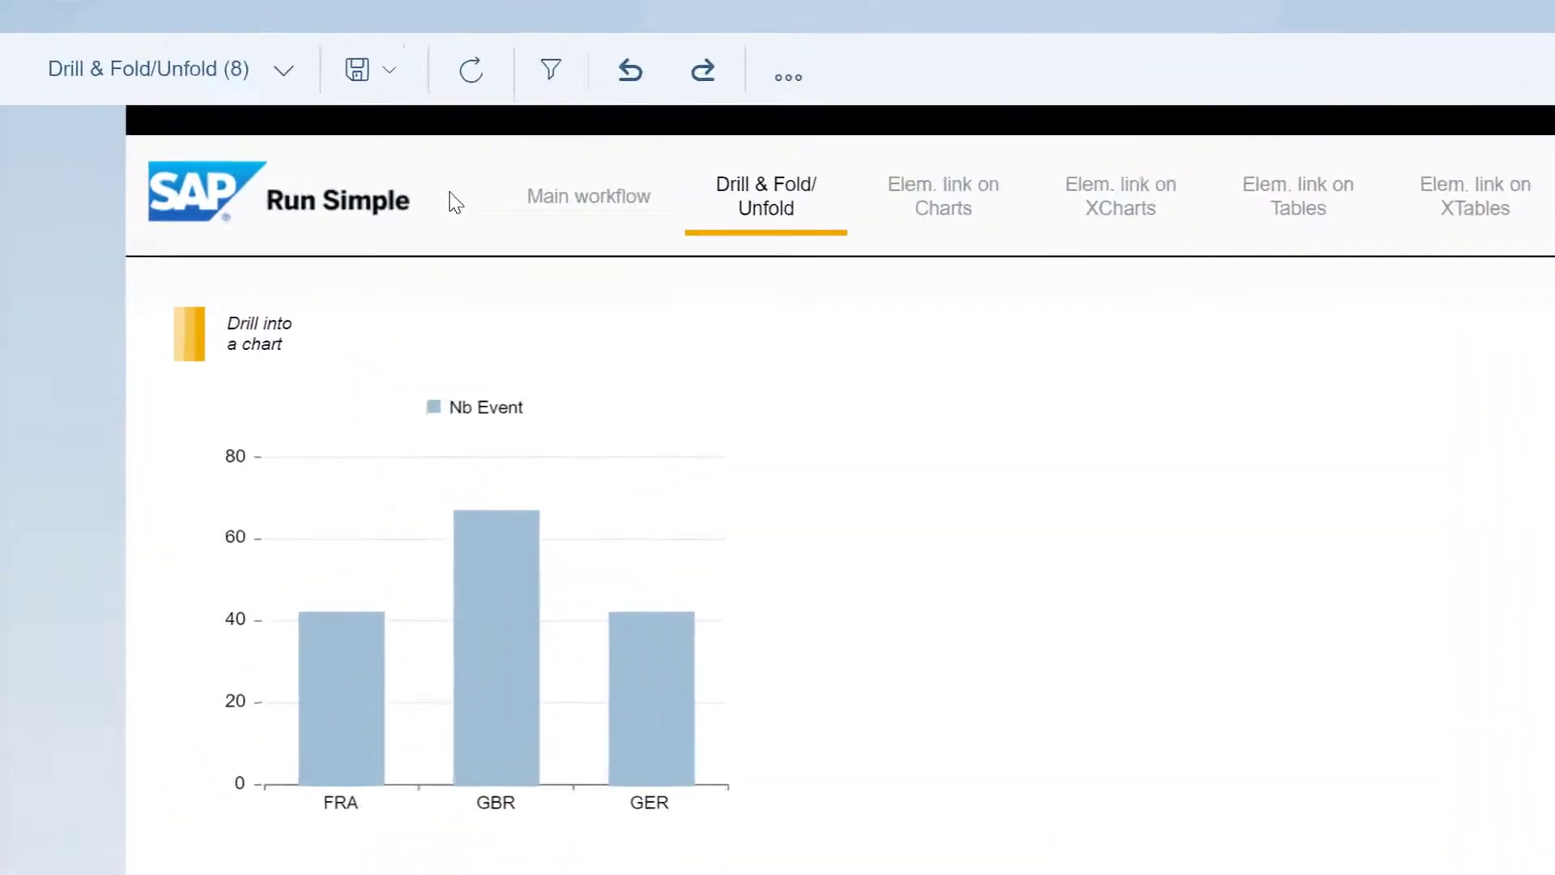
Show the filter bar, examine the Prompts Summary and the values of the Medal filter, and hide the bar again.
left_click(550, 73)
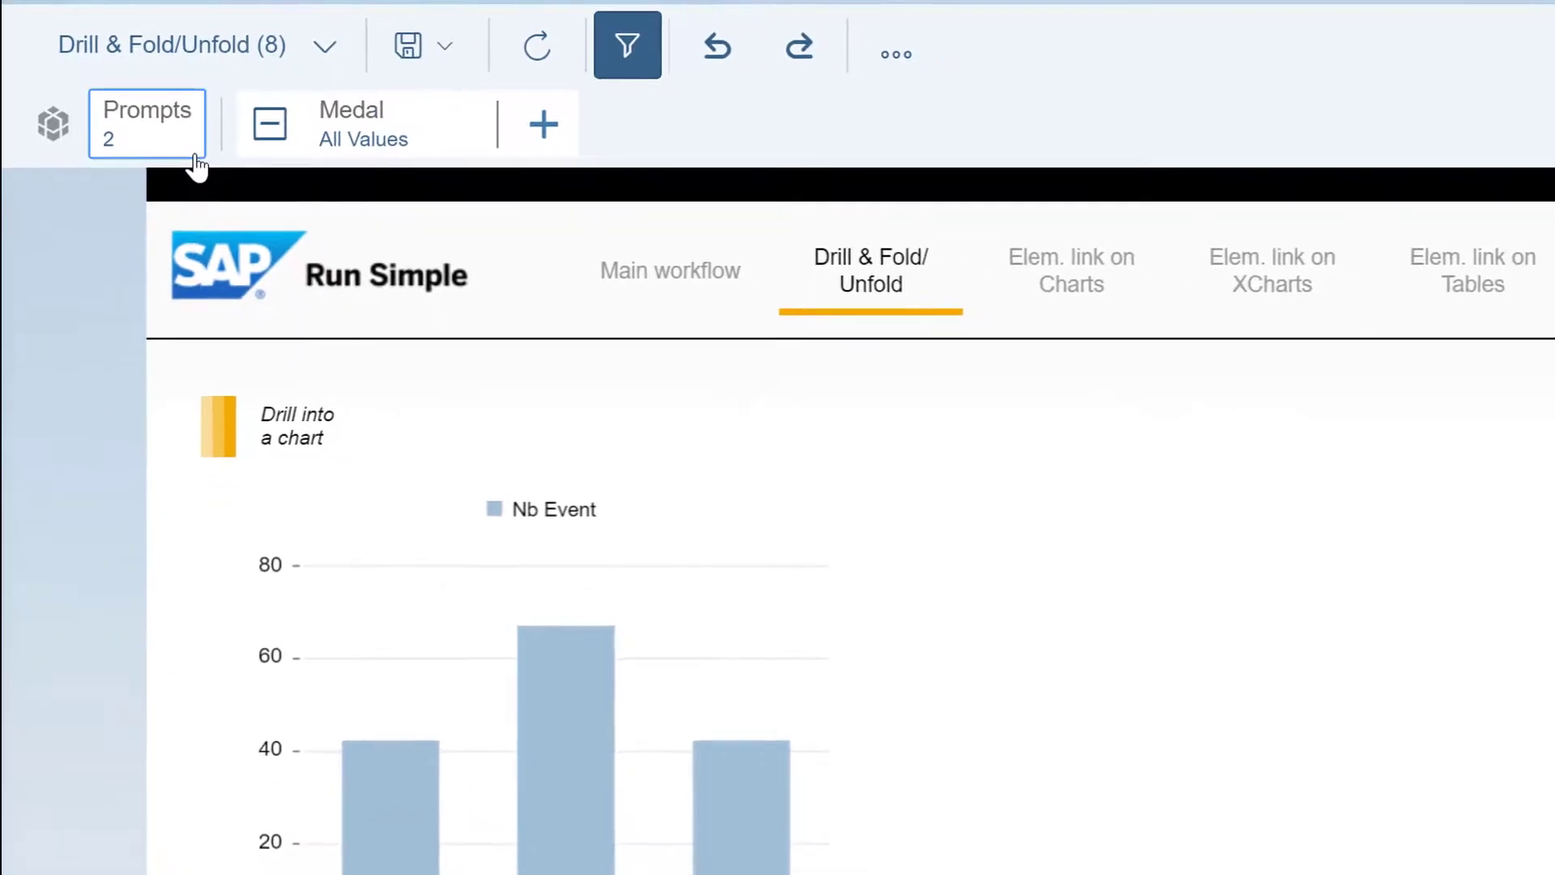
left_click(196, 155)
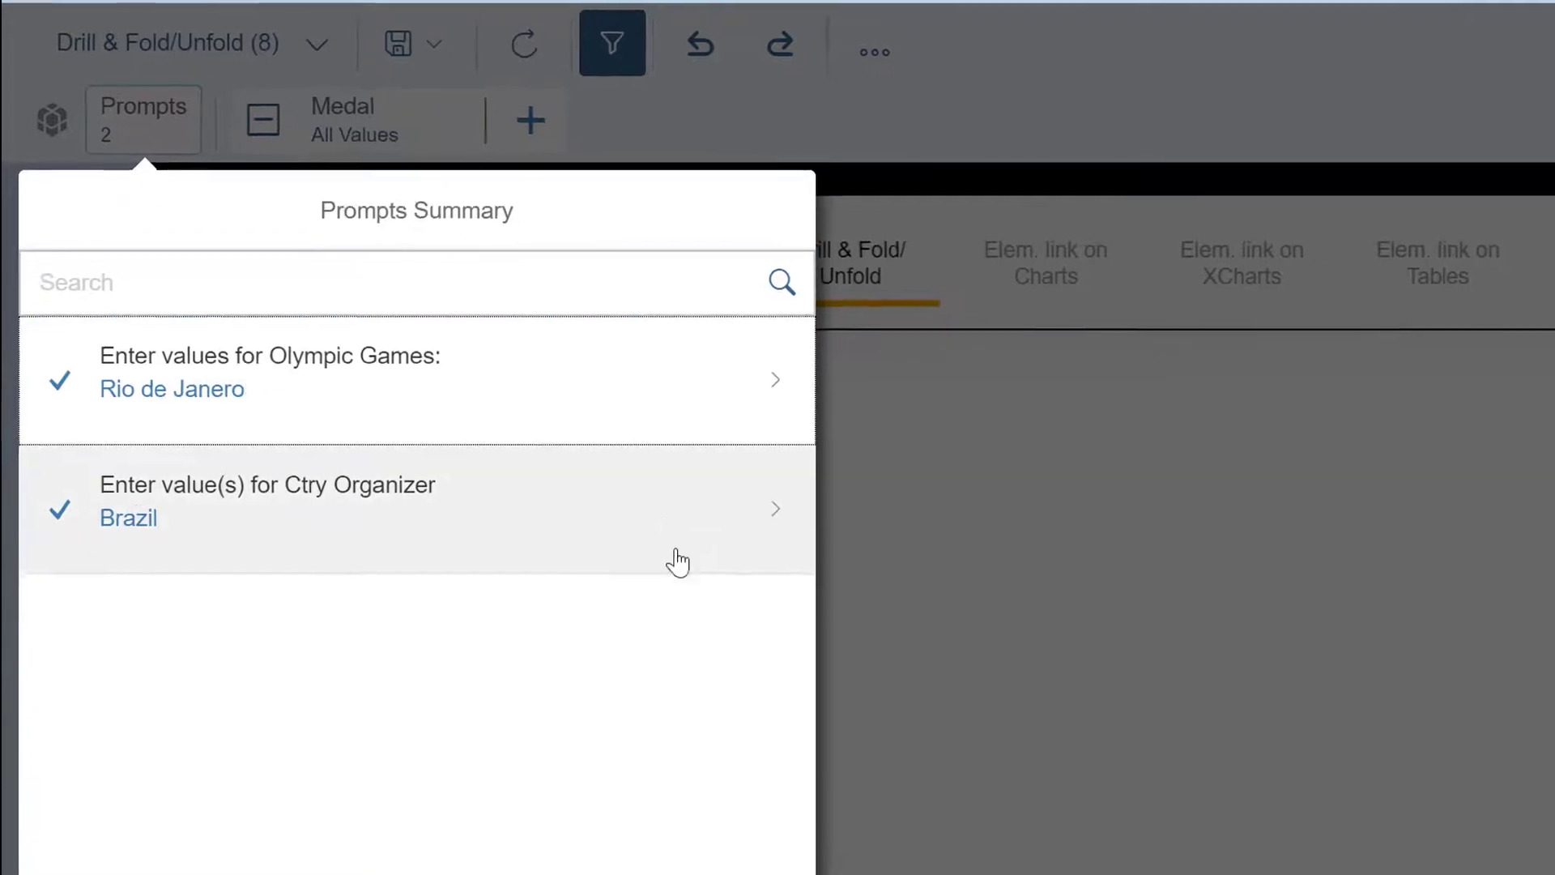
left_click(653, 843)
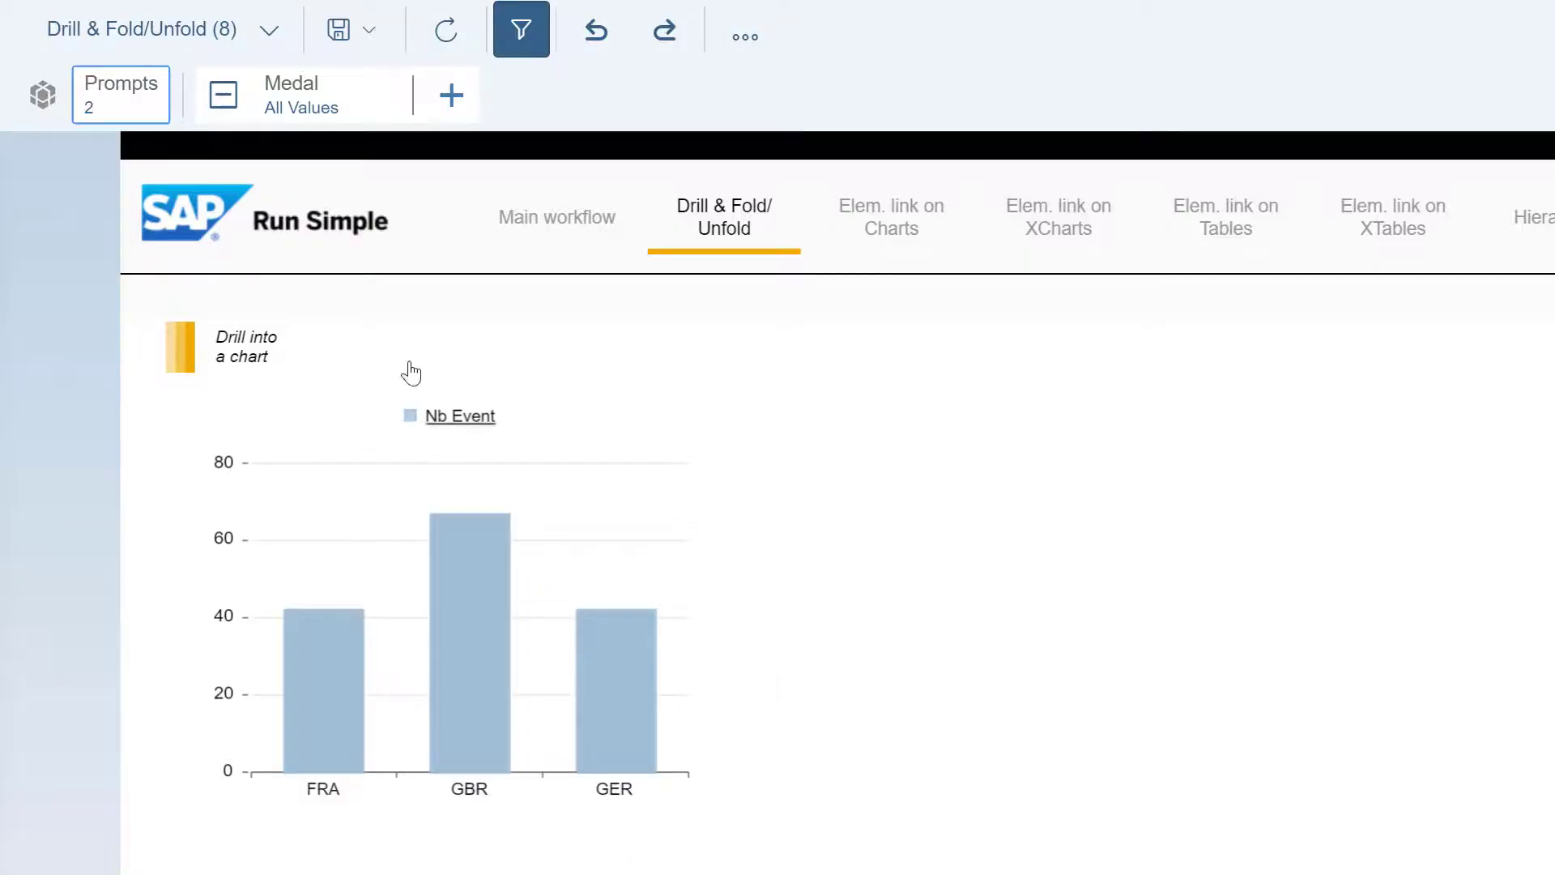
left_click(330, 121)
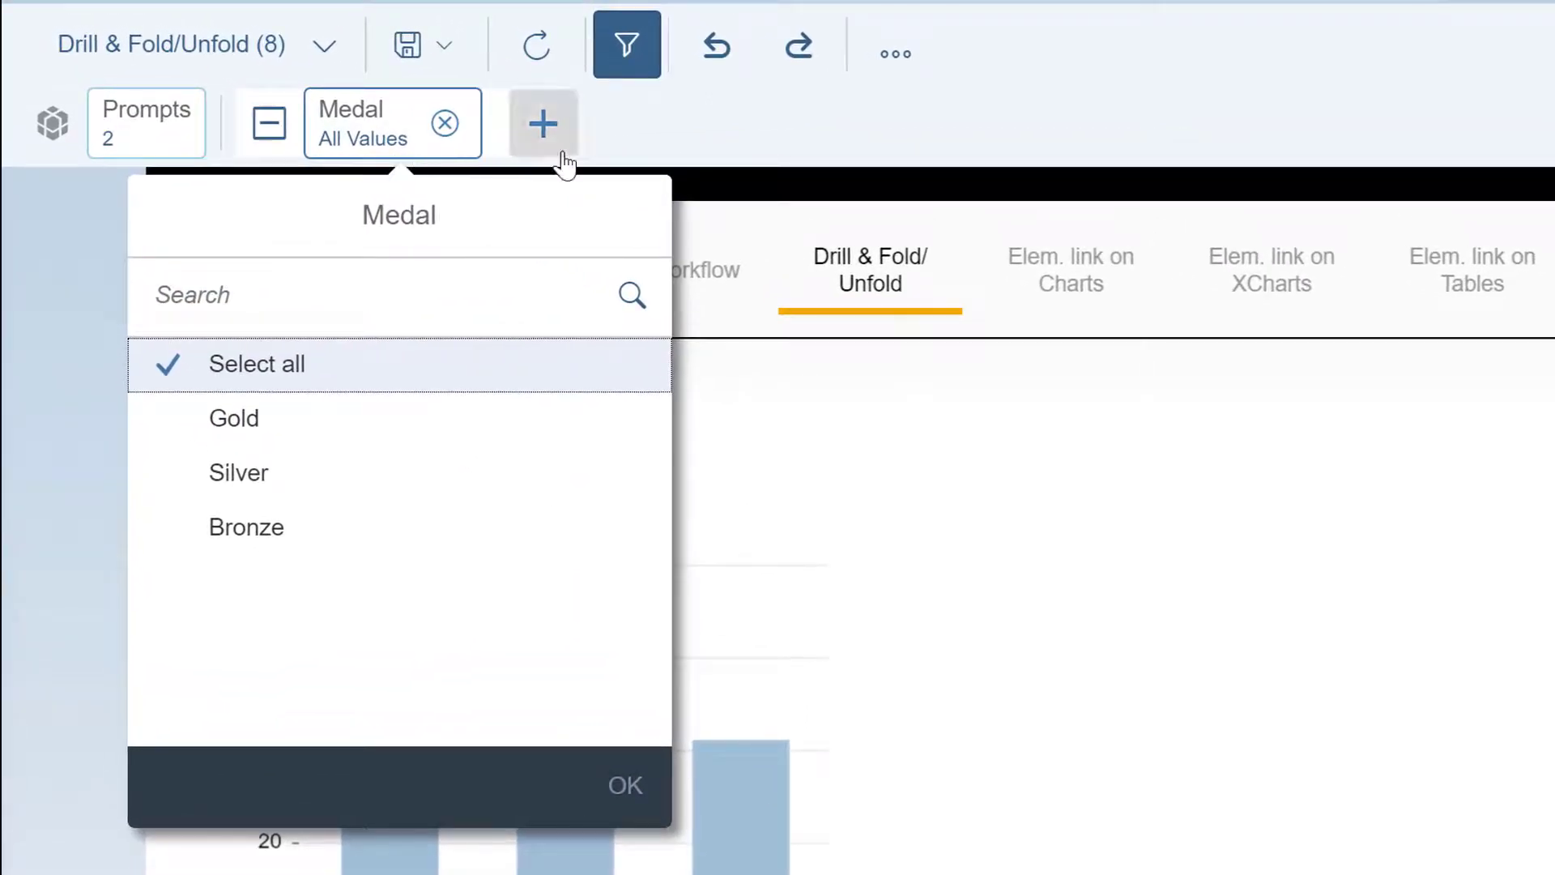
left_click(604, 154)
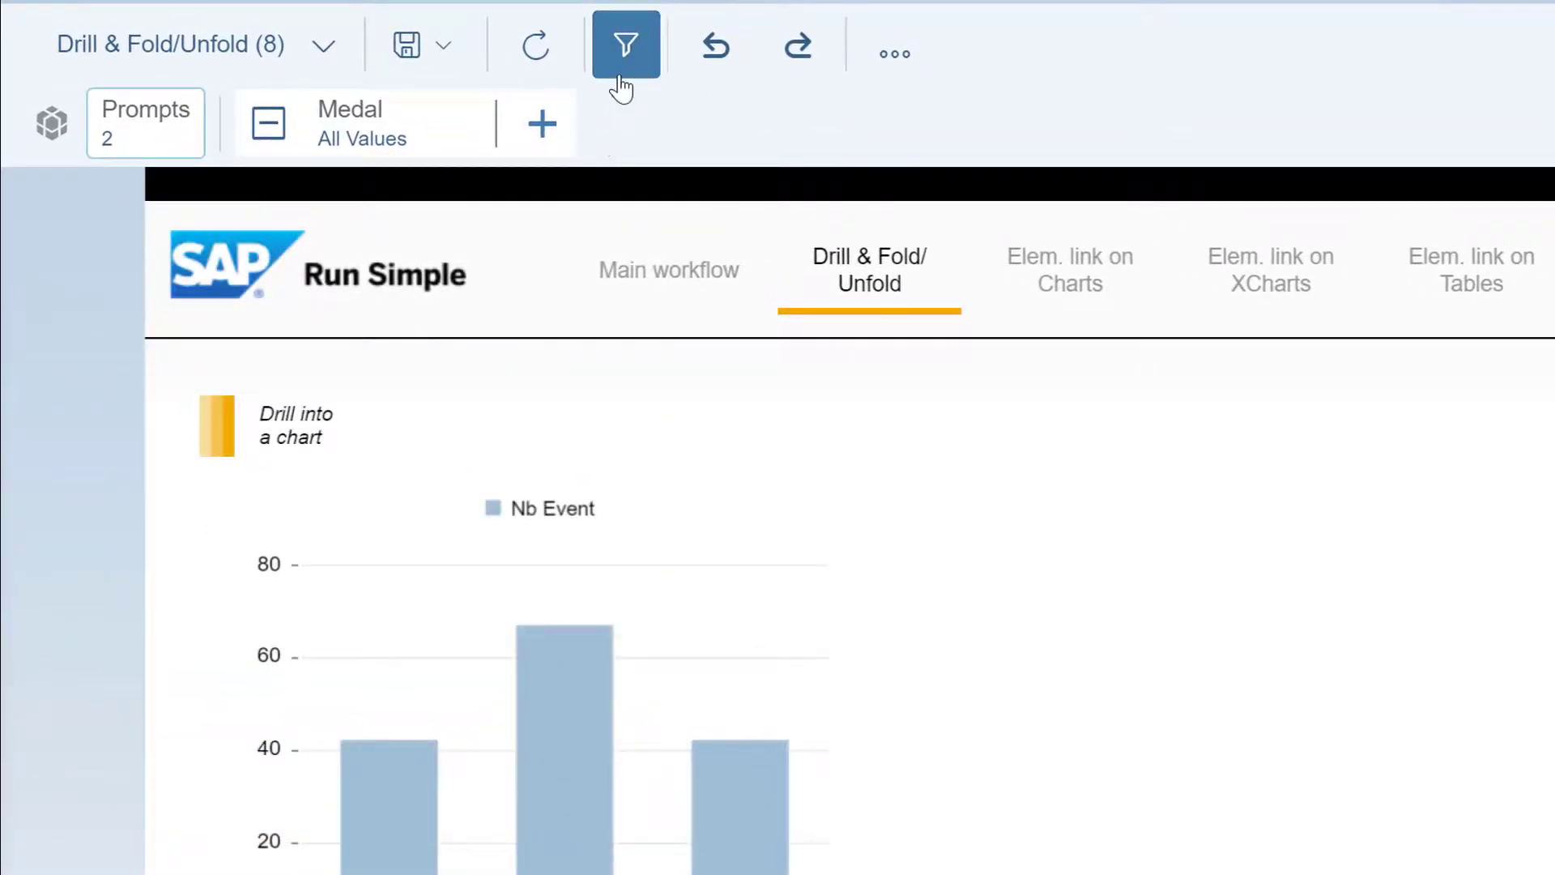
left_click(621, 78)
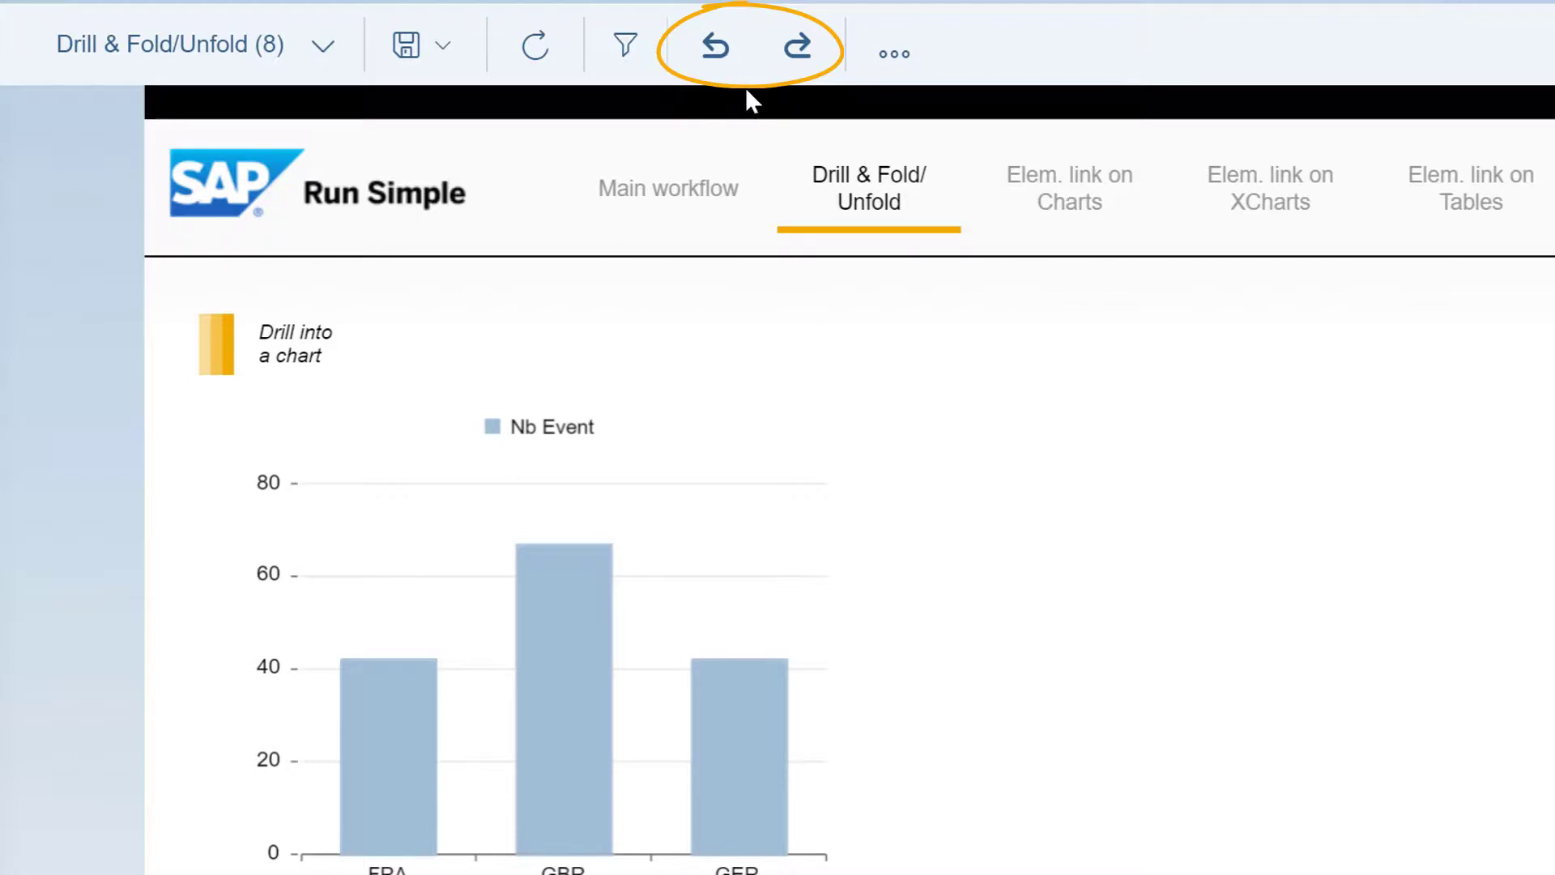
Look through the additional document actions, including Export and Send to.
left_click(876, 91)
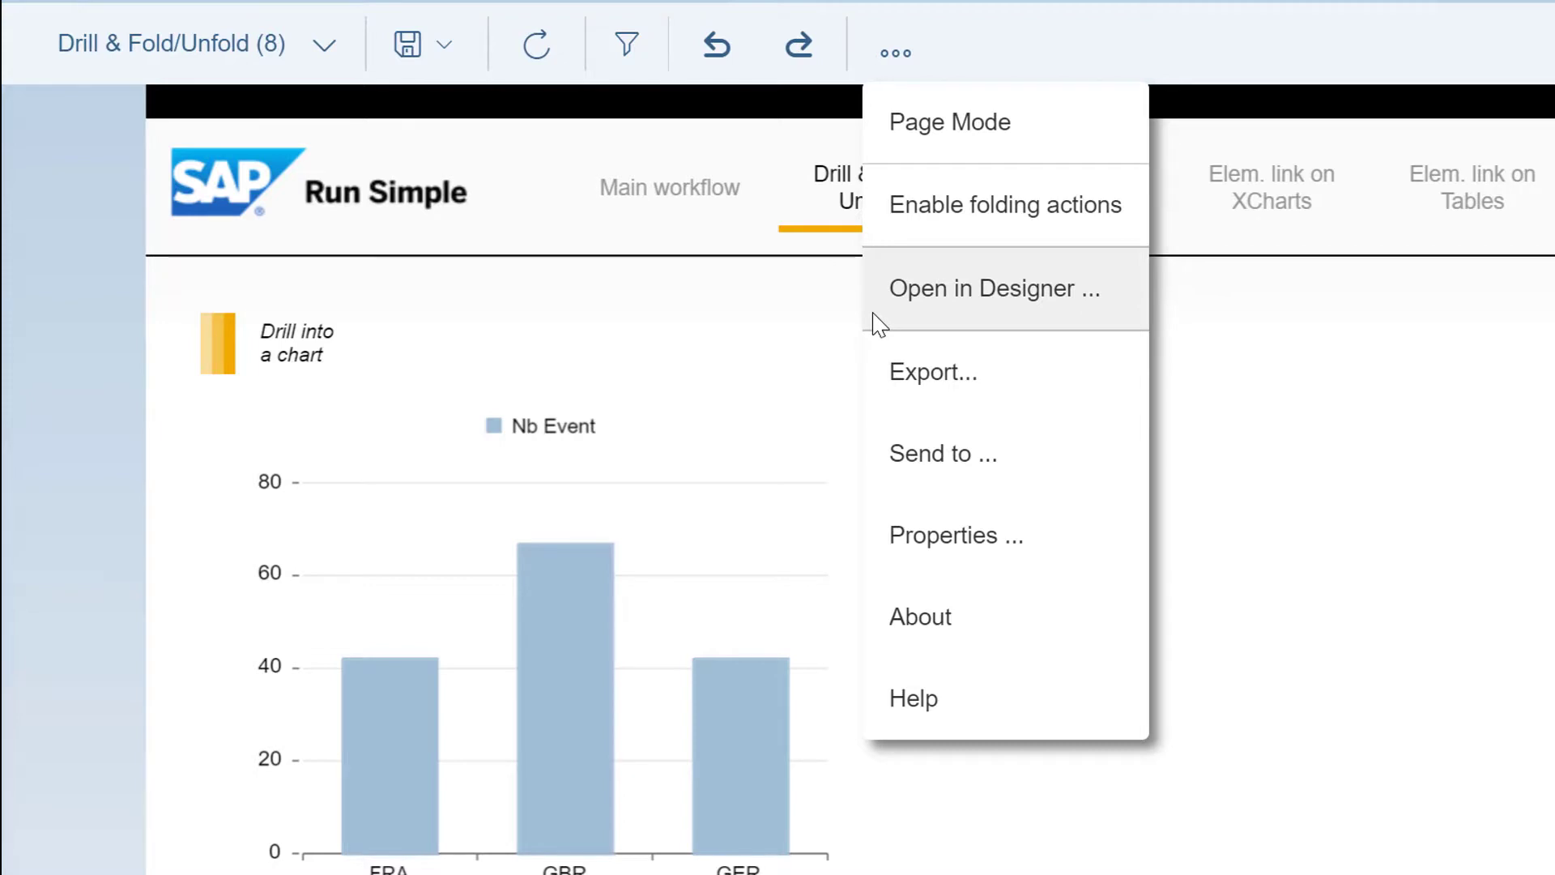
left_click(890, 400)
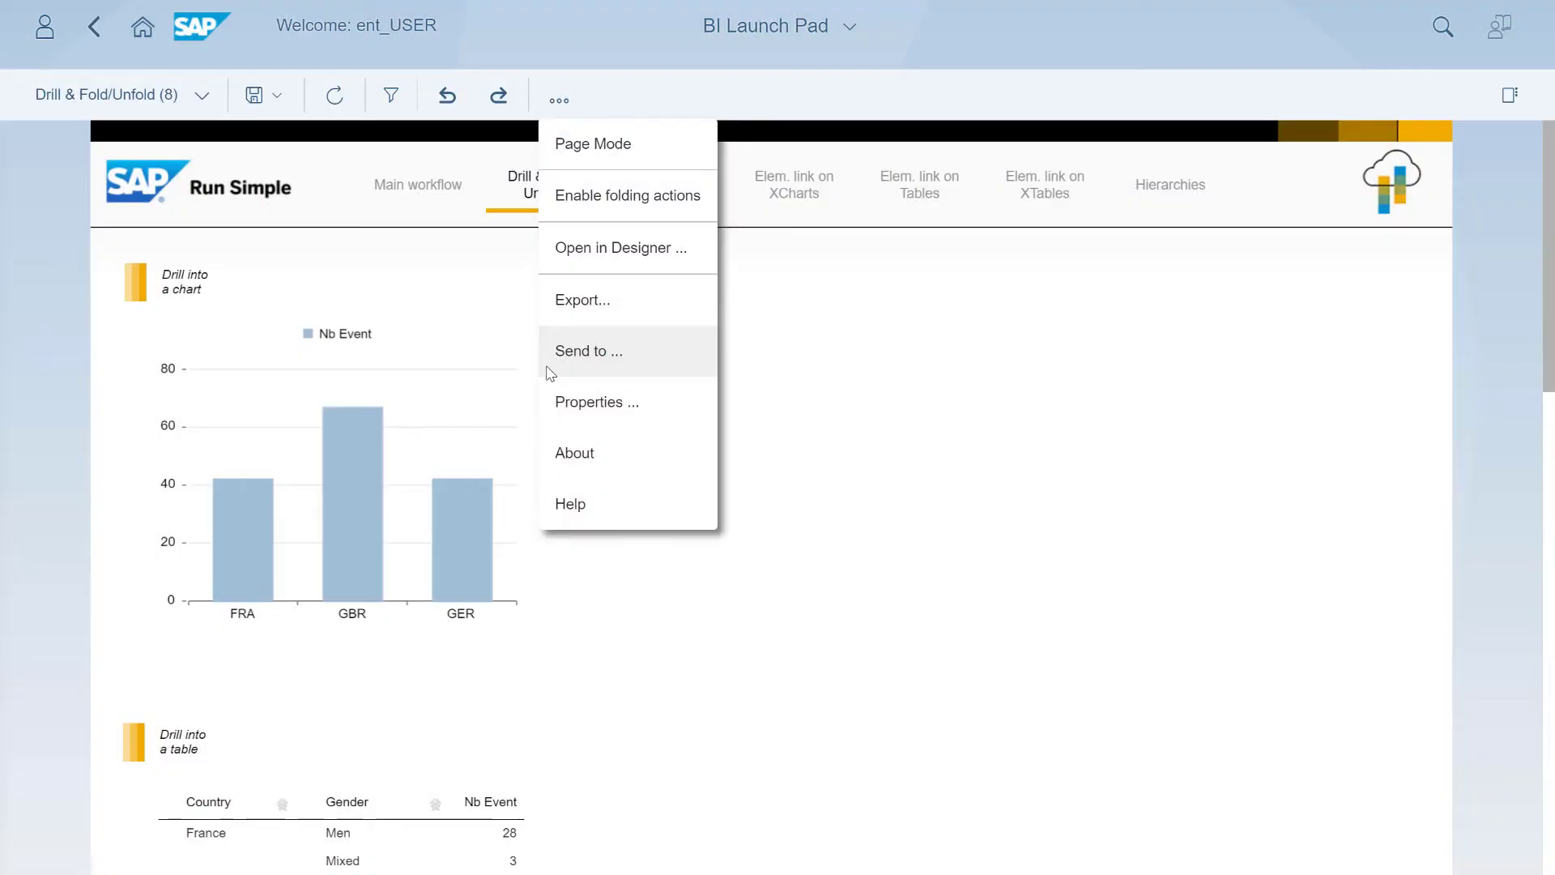
left_click(549, 366)
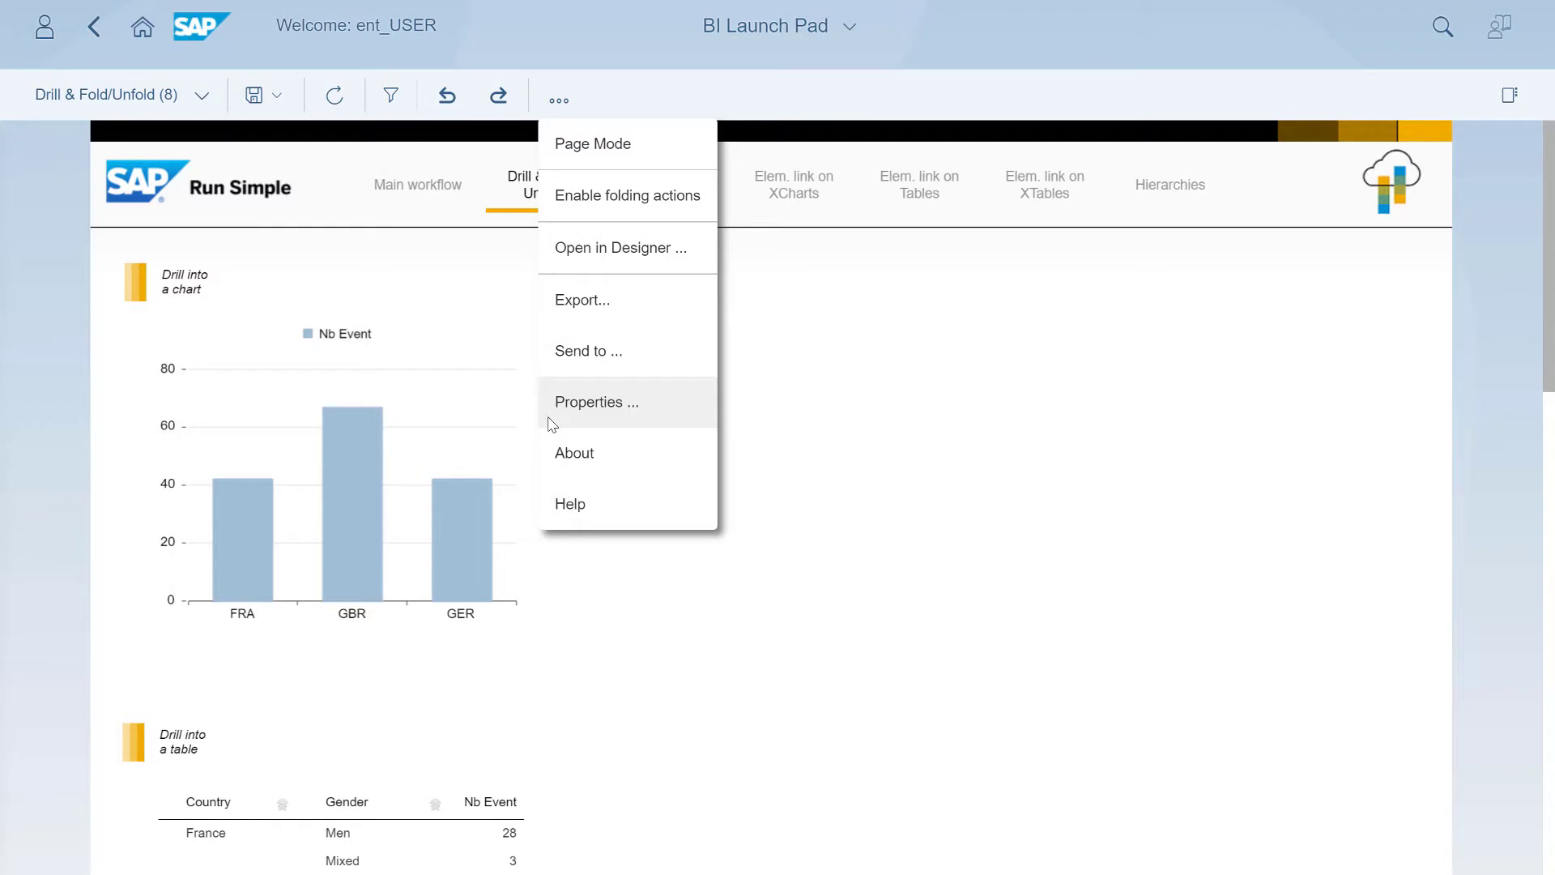
Display the document's properties, check the Help entry, and close the side panel.
left_click(549, 420)
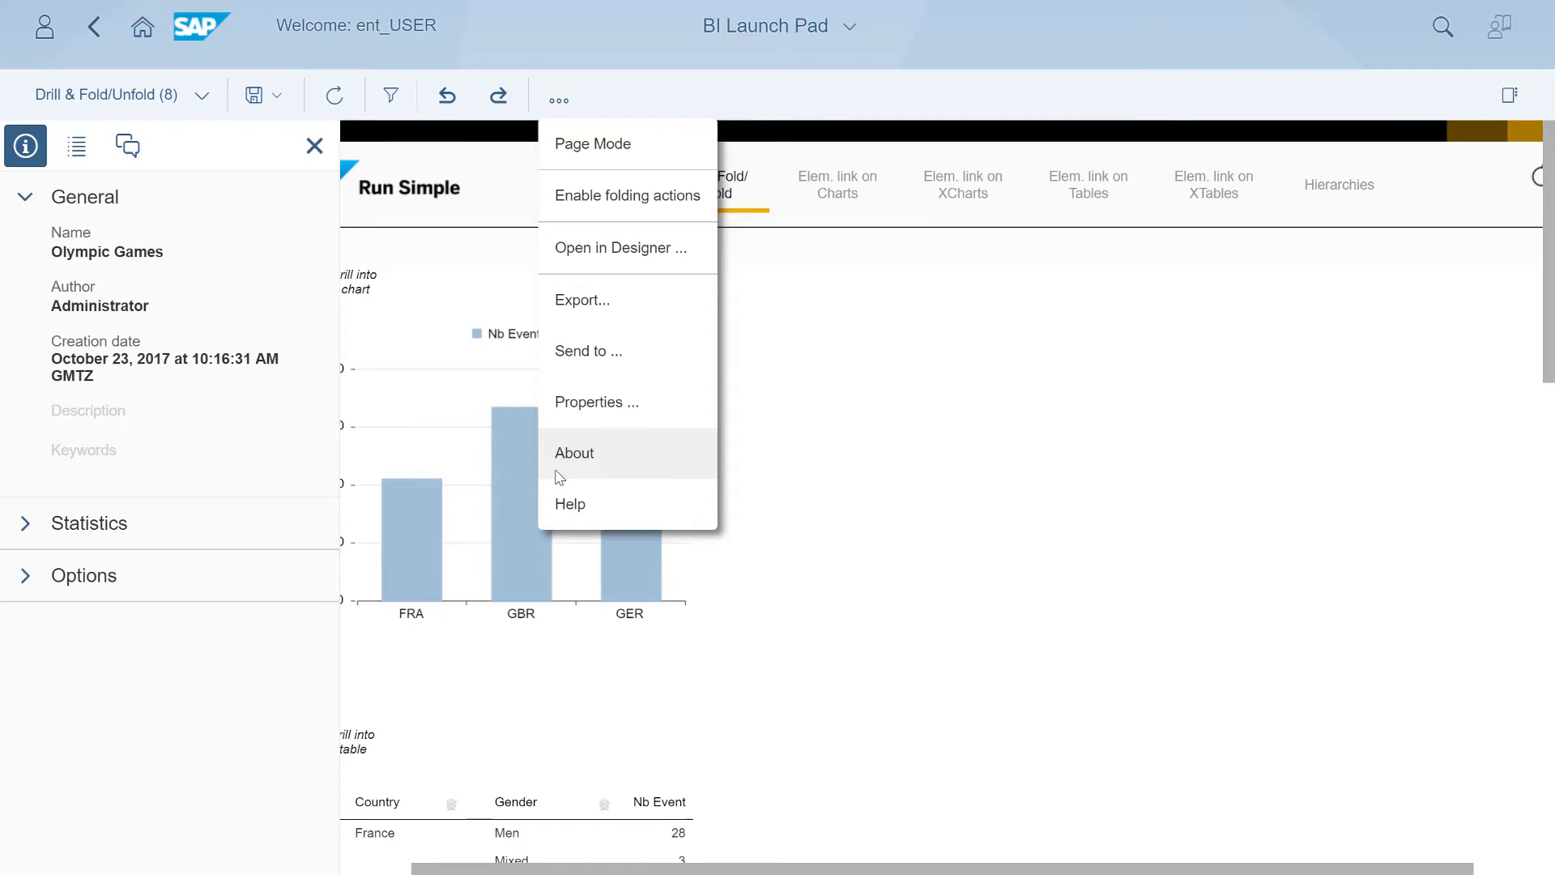
left_click(551, 516)
left_click(315, 146)
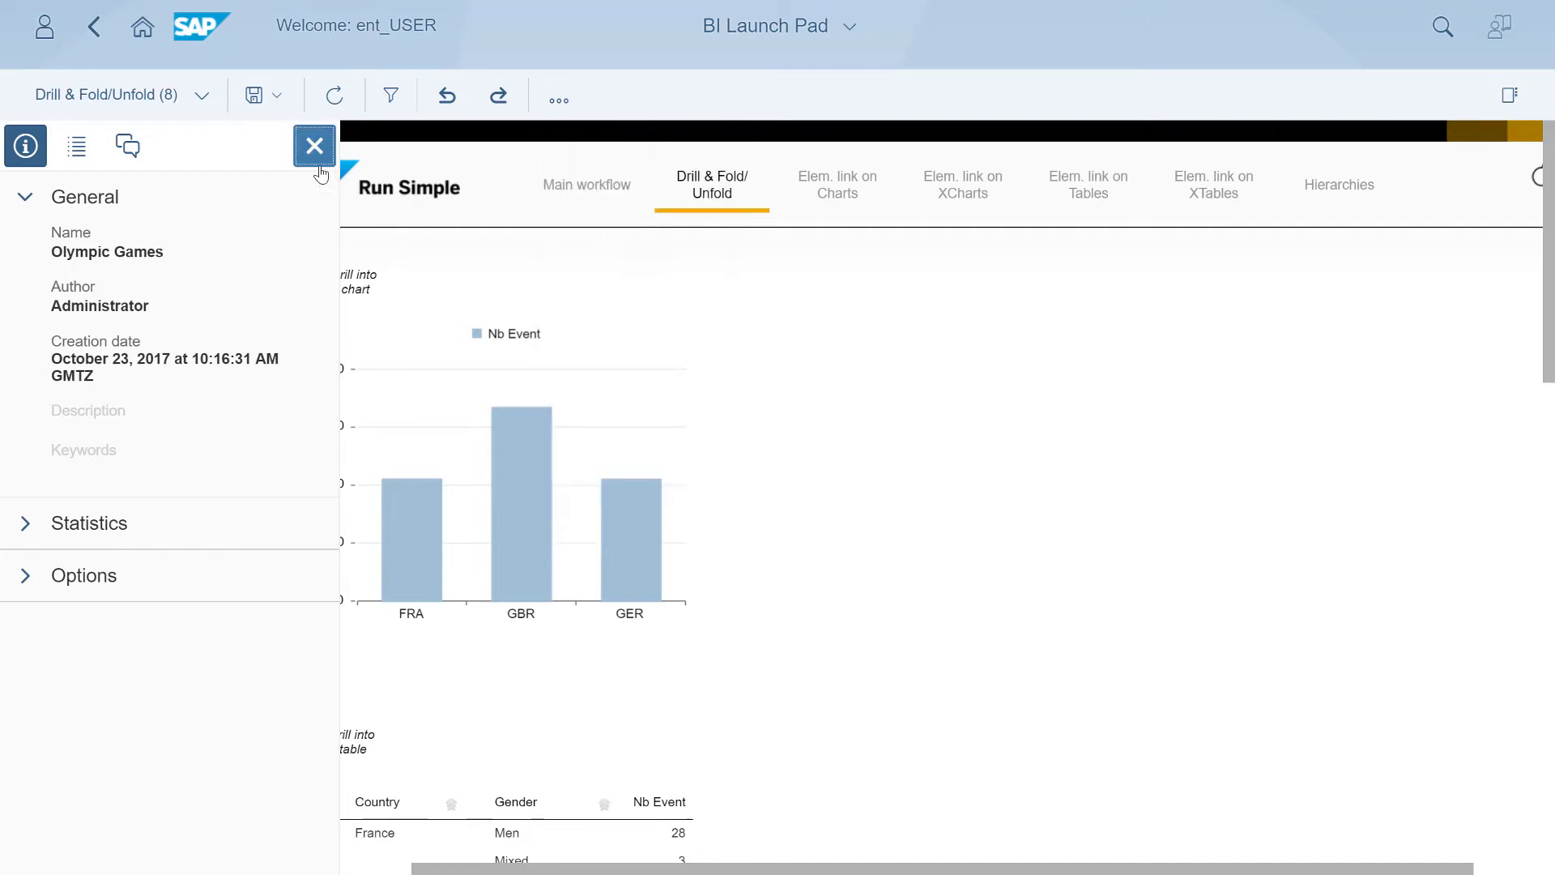